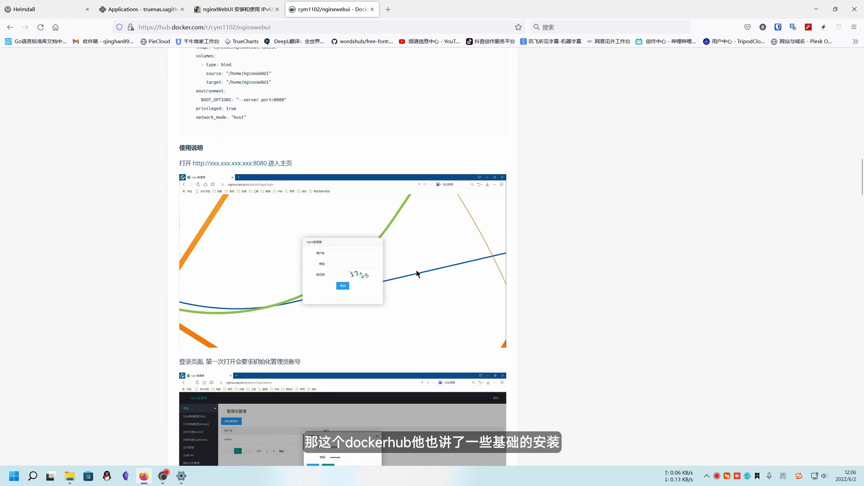
Scroll the current page, then switch to the nginxWebUI IPv6 reverse-proxy article.
scroll(326, 298, down, 5)
scroll(269, 339, down, 20)
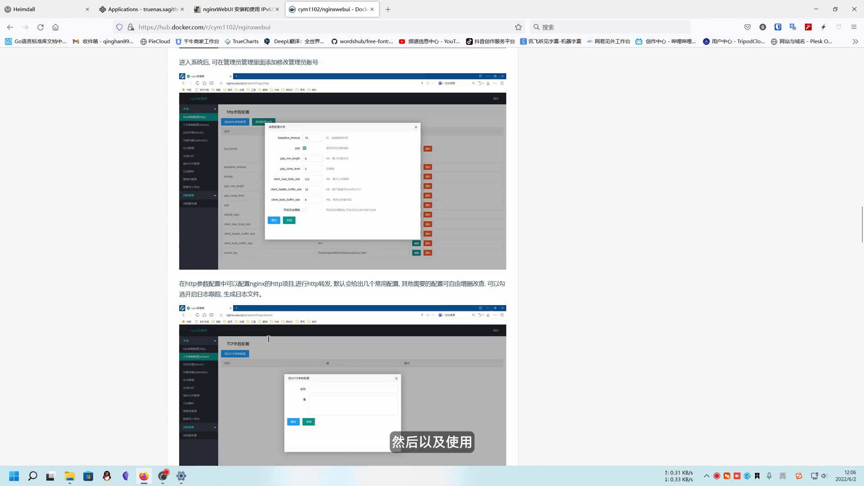
scroll(269, 342, down, 15)
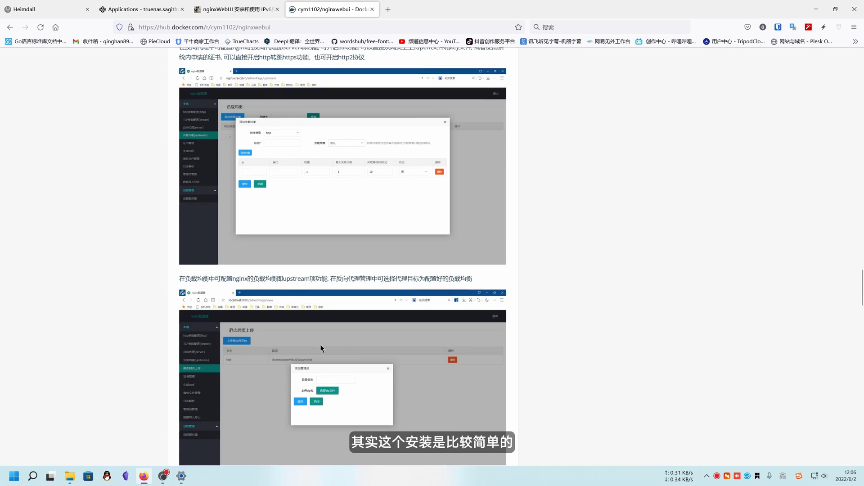
scroll(327, 365, down, 5)
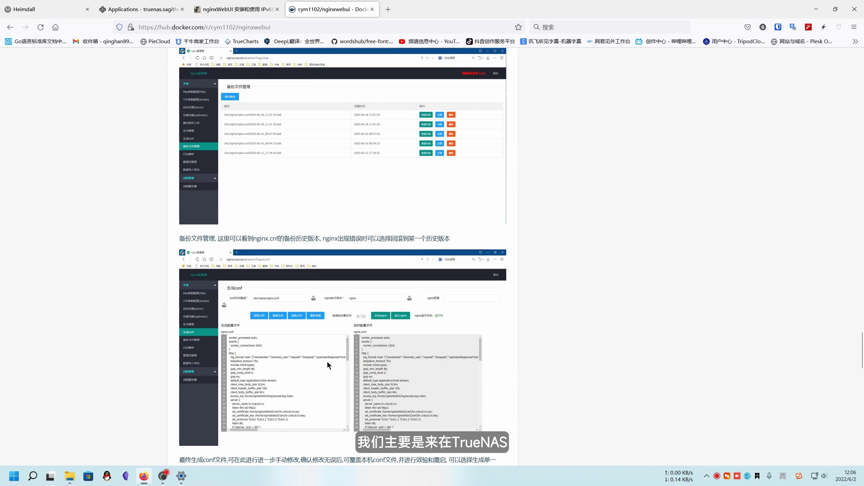
scroll(290, 363, down, 15)
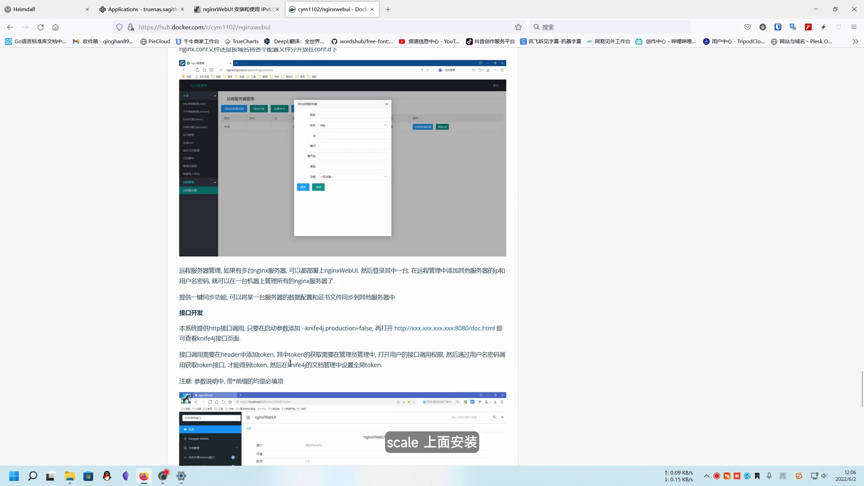
scroll(288, 362, up, 20)
scroll(288, 362, up, 20)
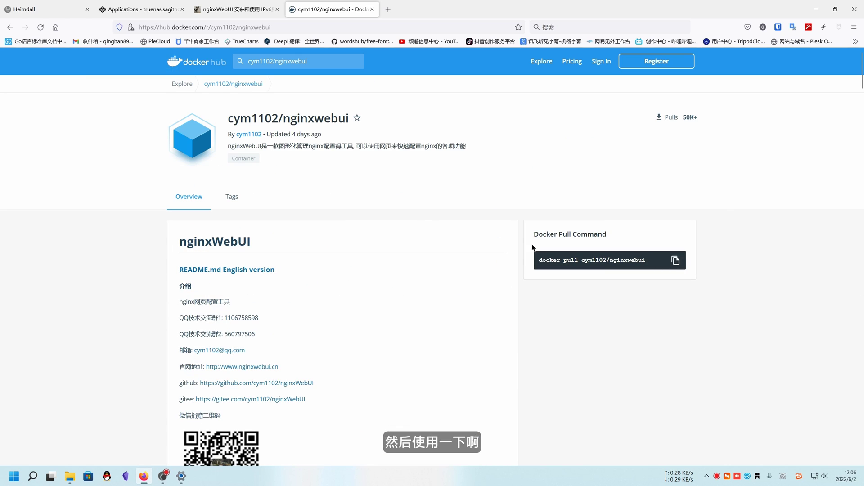
click(135, 5)
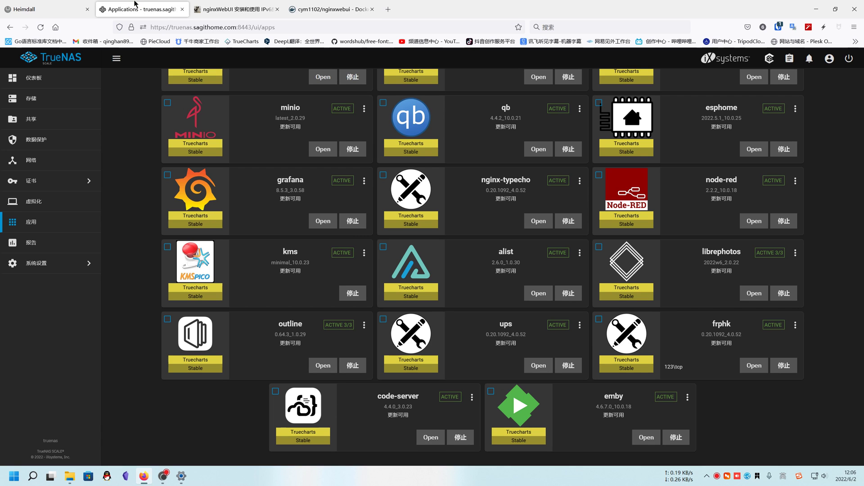
click(244, 5)
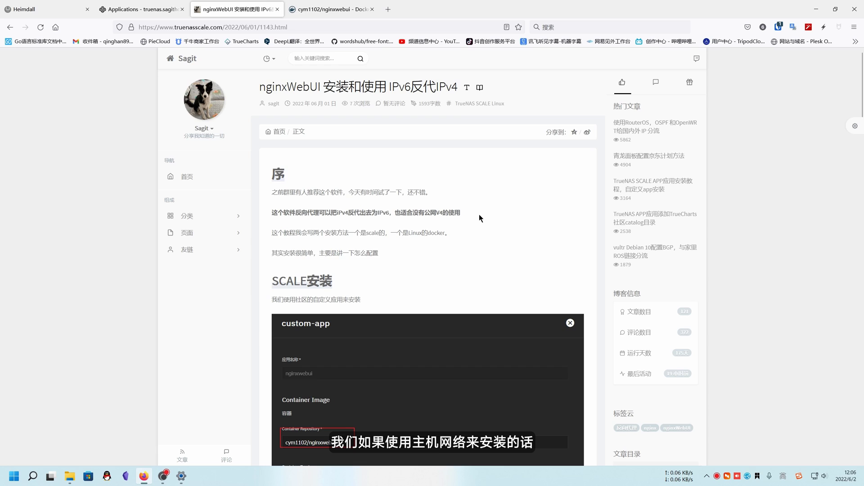
Highlight IPv4 in the article's bold intro line and scroll down to the SCALE安装 section.
double_click(439, 214)
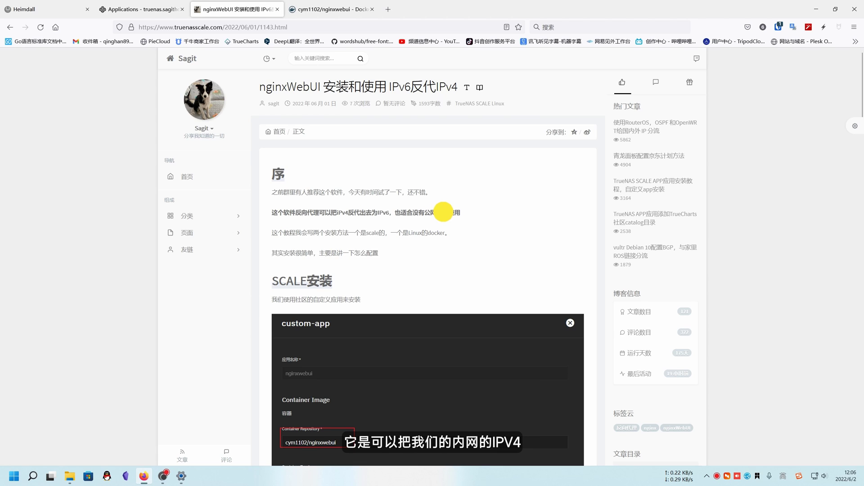
click(380, 213)
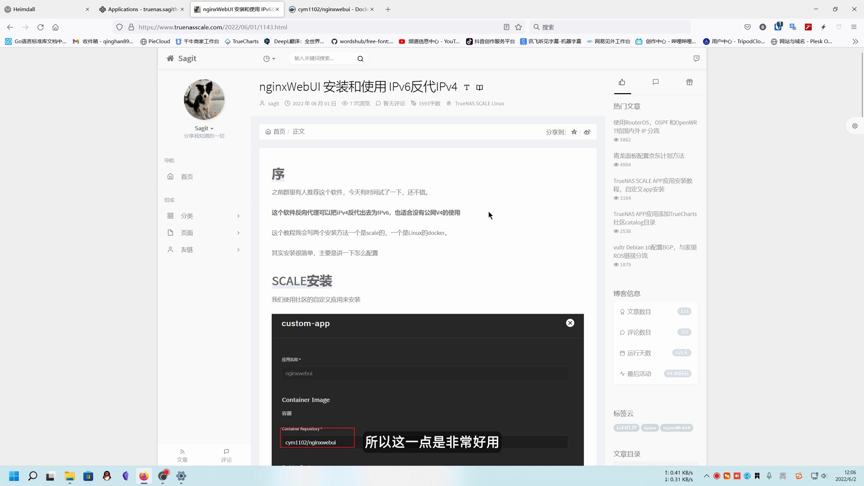
scroll(413, 255, down, 2)
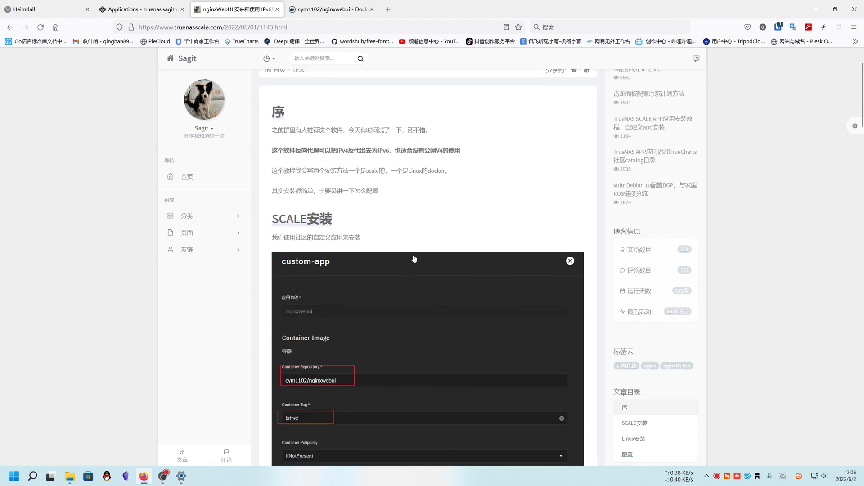
click(130, 9)
Search the available apps for 'cu' and start installing custom-app.
scroll(228, 239, up, 15)
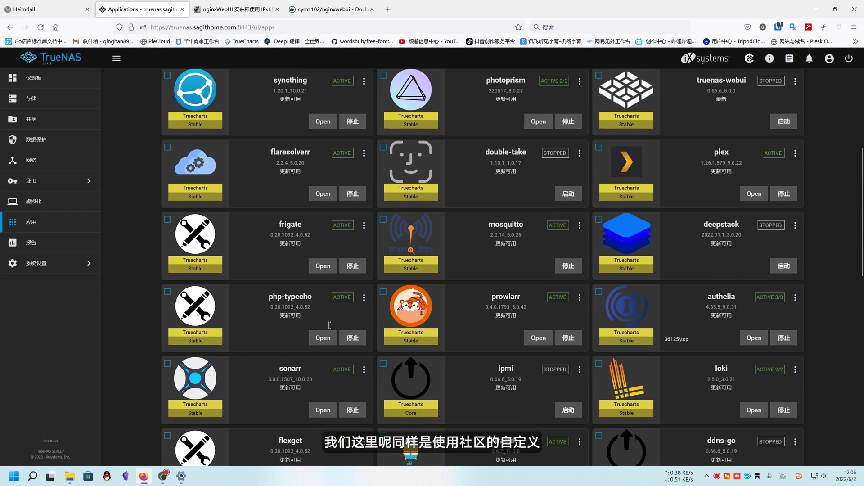
click(210, 126)
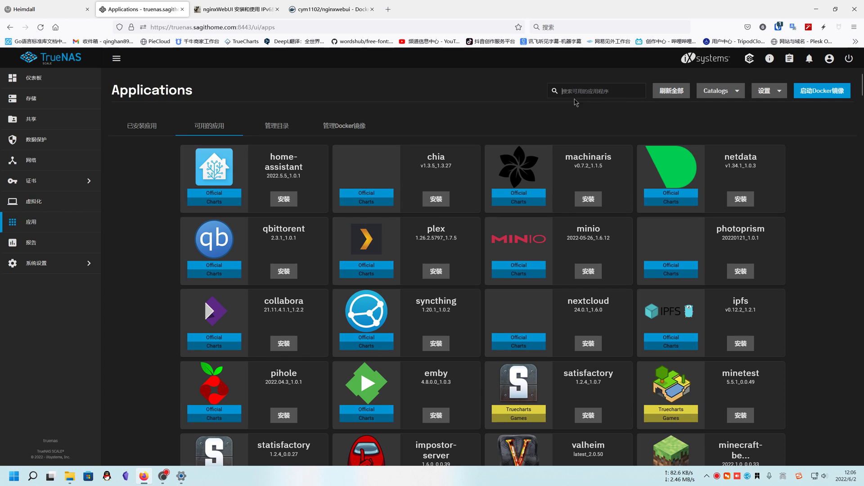
click(575, 94)
text(cu)
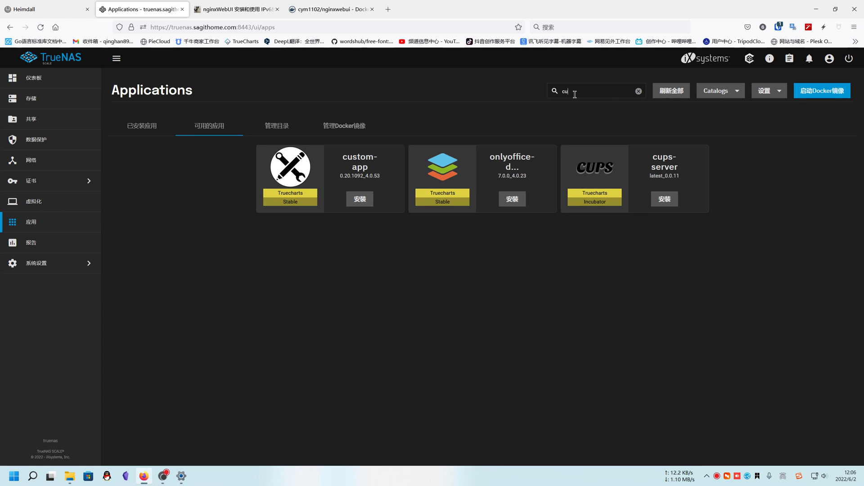
click(358, 198)
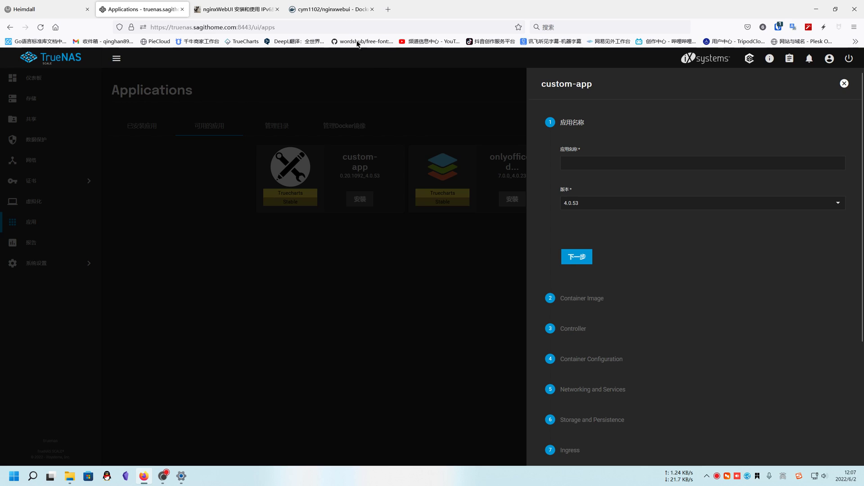
Set the application name to nginxwebui, copied from the Docker Hub page.
click(334, 9)
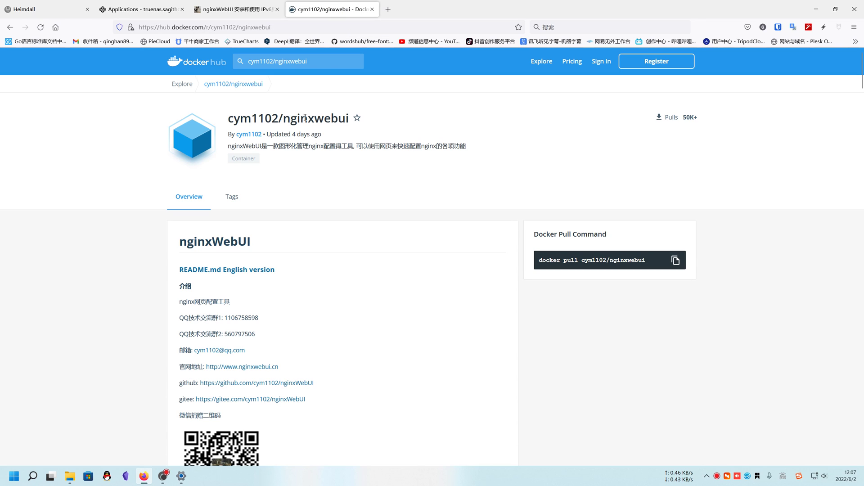
drag(283, 119, 350, 118)
key(ctrl+c)
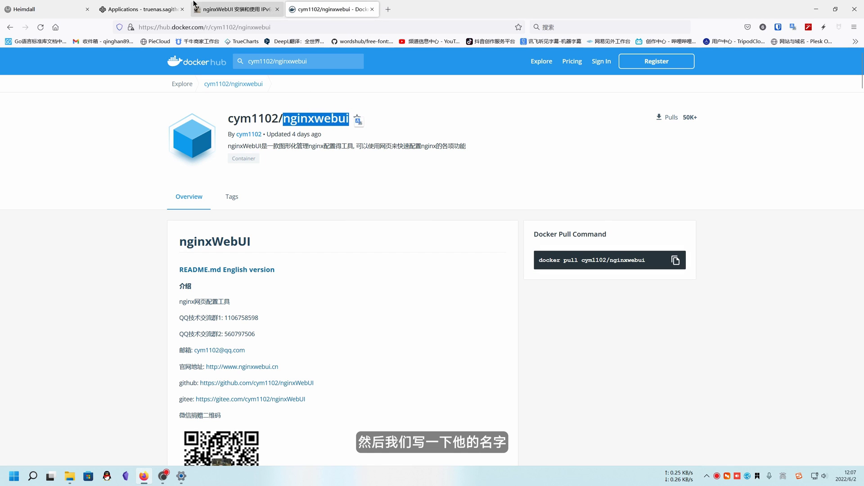
click(144, 9)
click(573, 164)
key(ctrl+v)
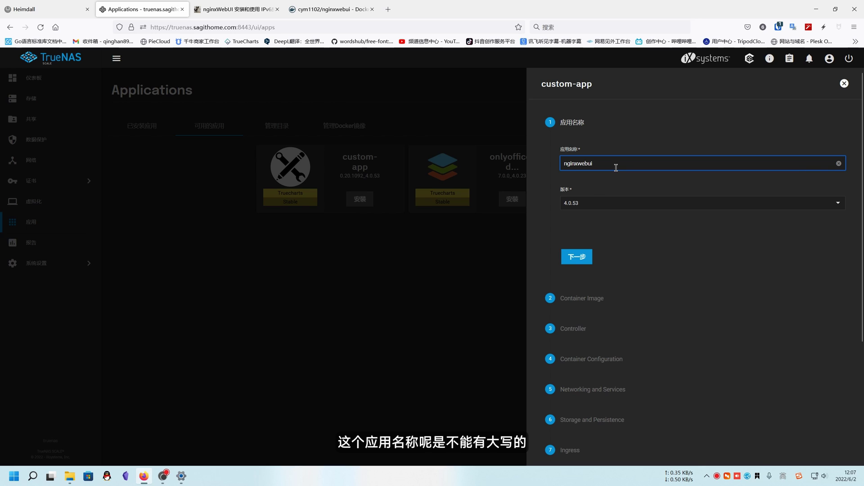
Set the Container Repository to cym1102/nginxwebui, copied from the blog article.
click(577, 258)
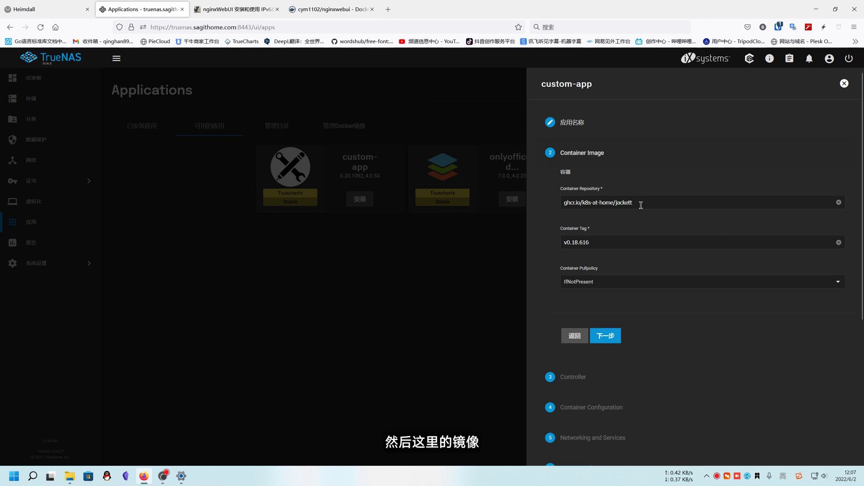
click(247, 13)
scroll(349, 348, down, 3)
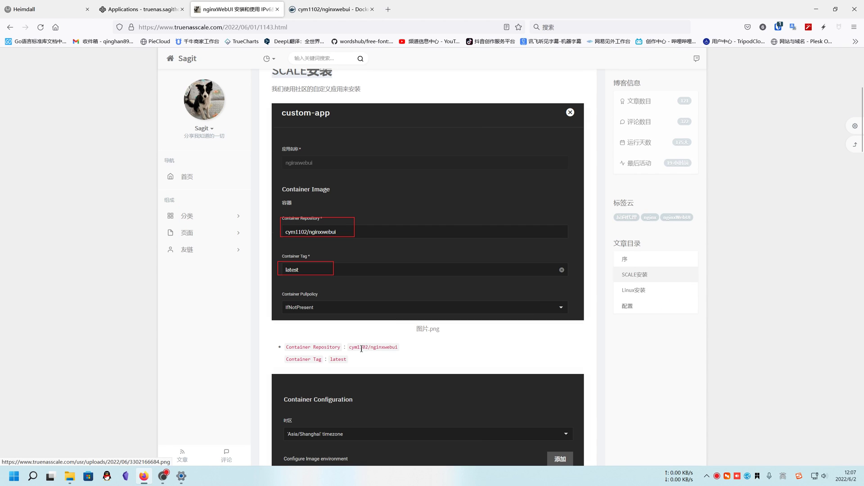
drag(349, 348, 405, 349)
key(ctrl+c)
key(ctrl+shift+Tab)
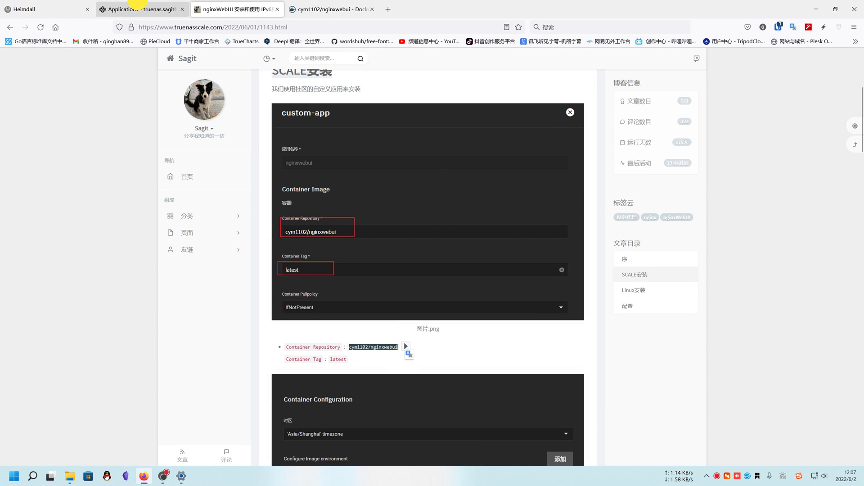
drag(644, 203, 542, 201)
key(ctrl+v)
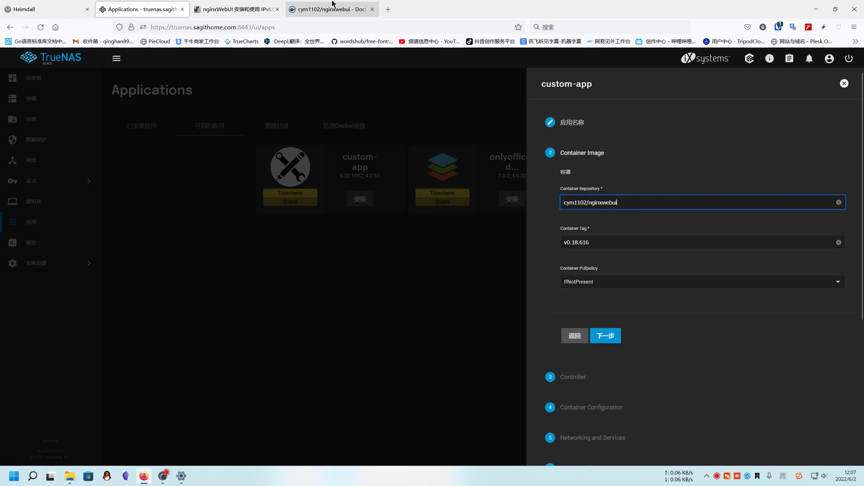
Set the Container Tag to latest, copied from the article.
click(234, 6)
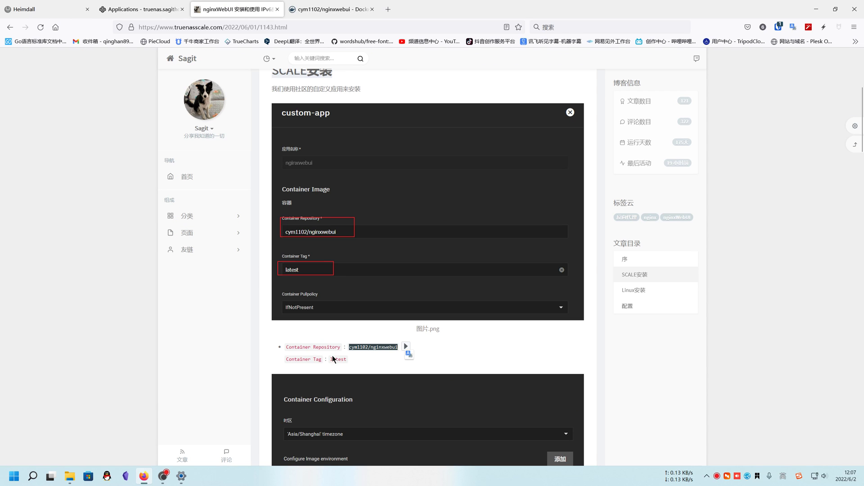
drag(333, 358, 350, 359)
key(ctrl+c)
click(143, 9)
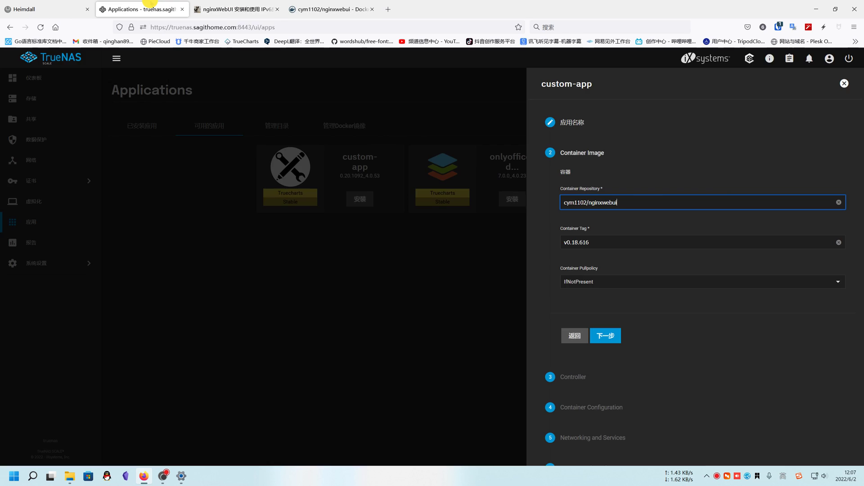
drag(603, 242, 546, 241)
key(ctrl+v)
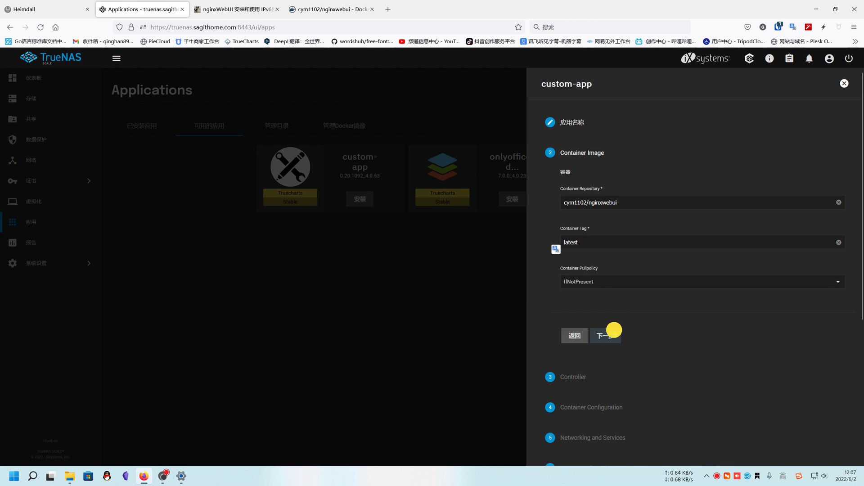
click(607, 333)
Add an environment variable named BOOT_OPTIONS, copied from the article.
click(607, 285)
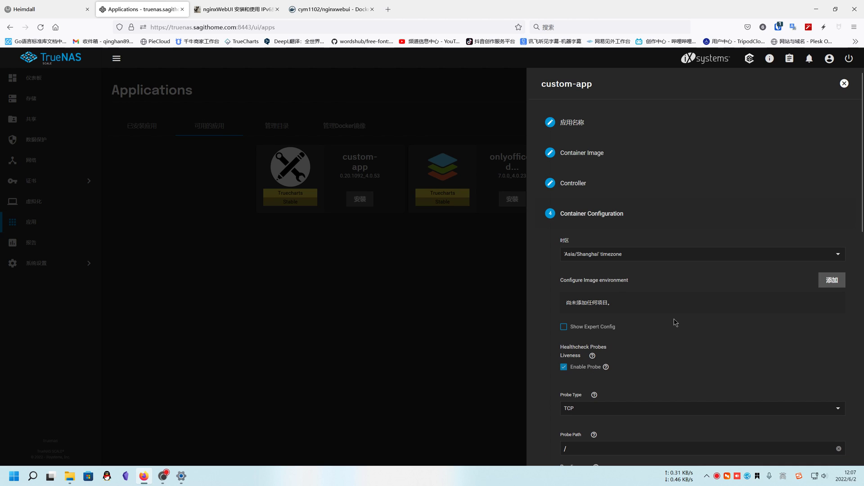
click(833, 284)
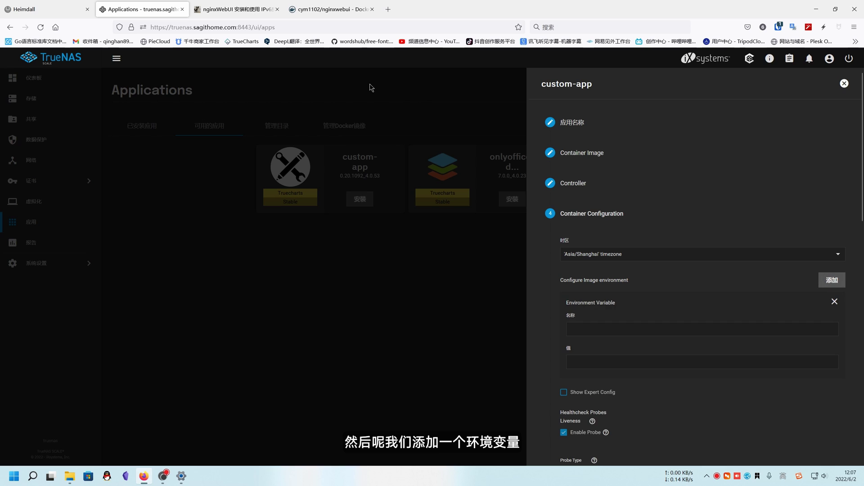
click(239, 9)
scroll(321, 279, down, 3)
scroll(321, 280, down, 5)
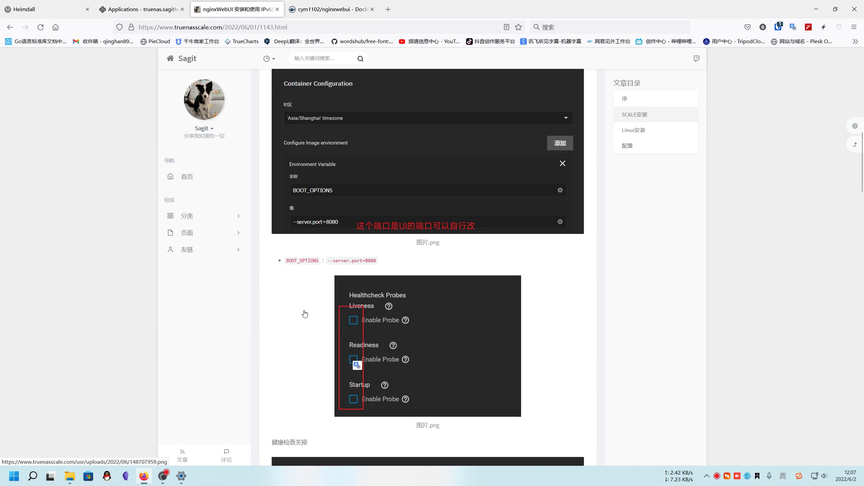
scroll(299, 312, up, 6)
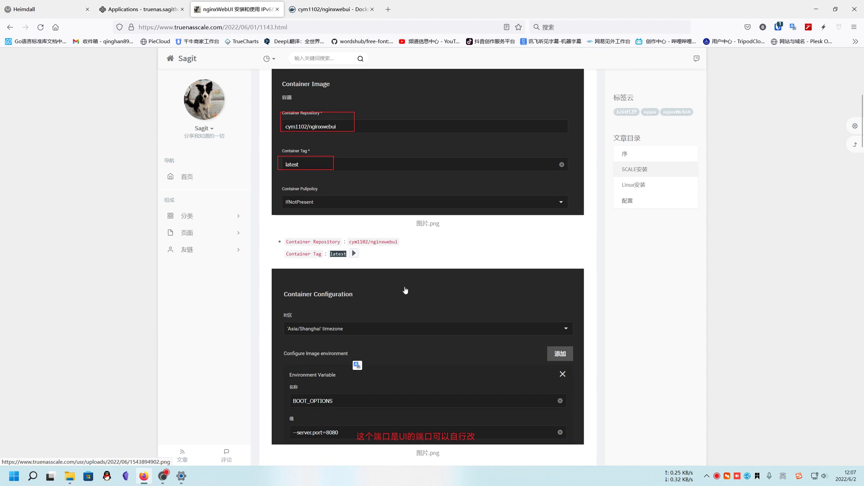
scroll(365, 356, down, 2)
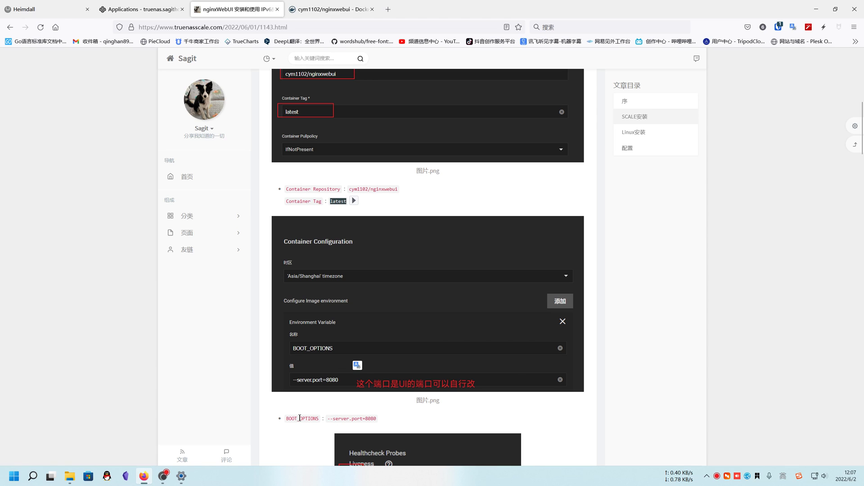
drag(287, 418, 319, 419)
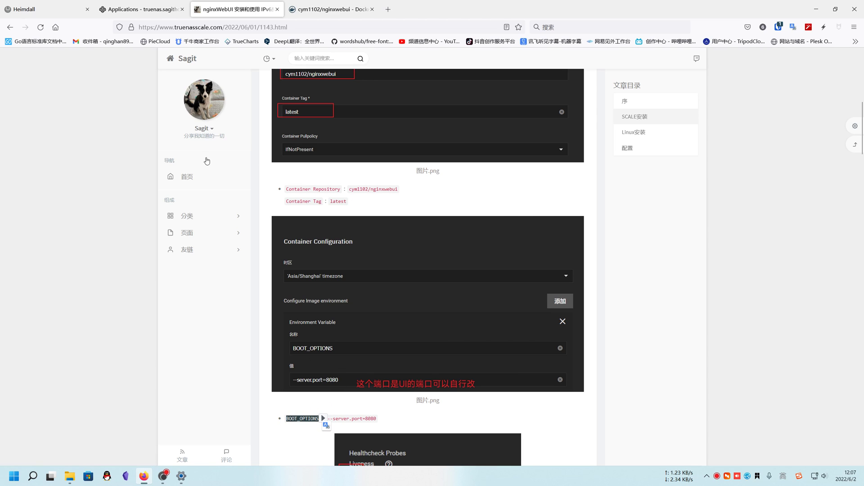
click(116, 5)
click(595, 324)
key(ctrl+v)
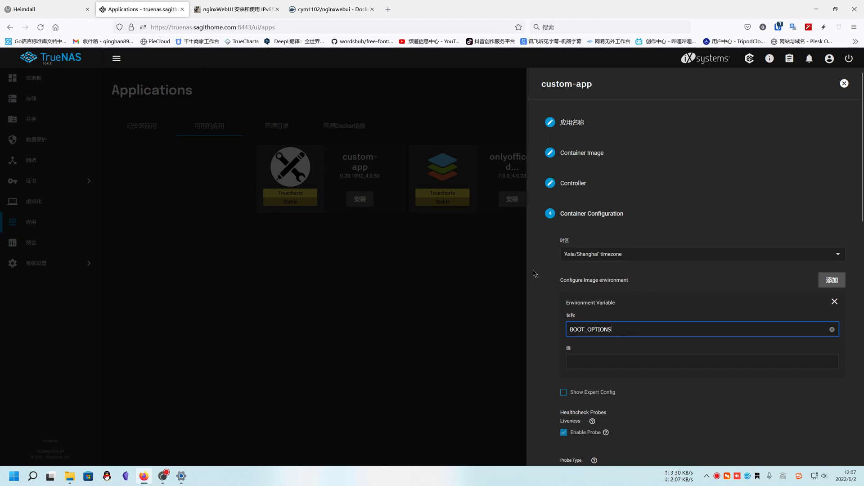
Give the variable the value --server.port=8080, copied from the article.
click(291, 8)
click(234, 9)
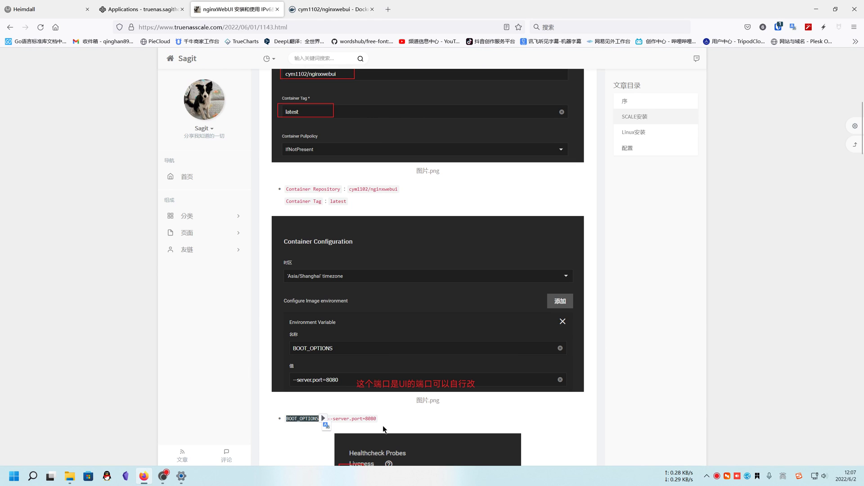
click(338, 419)
drag(330, 416, 377, 419)
key(ctrl+c)
click(143, 8)
click(627, 362)
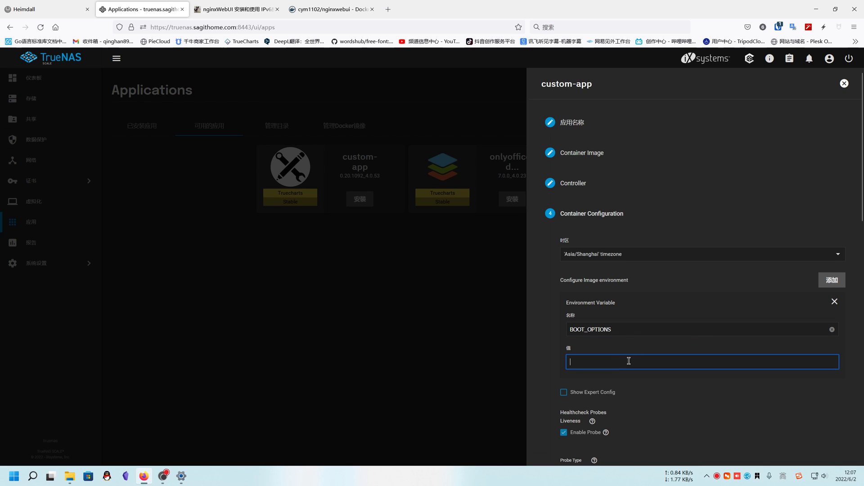
key(ctrl+v)
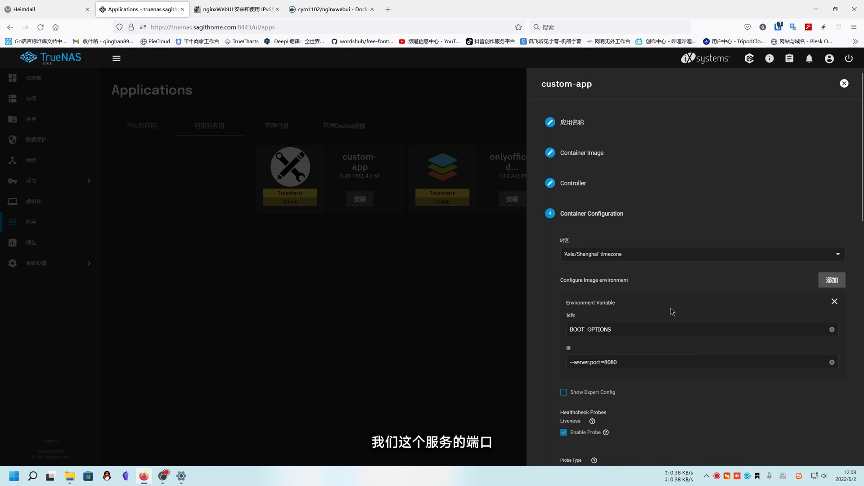
Point out the 8080 port number inside the variable value.
click(627, 364)
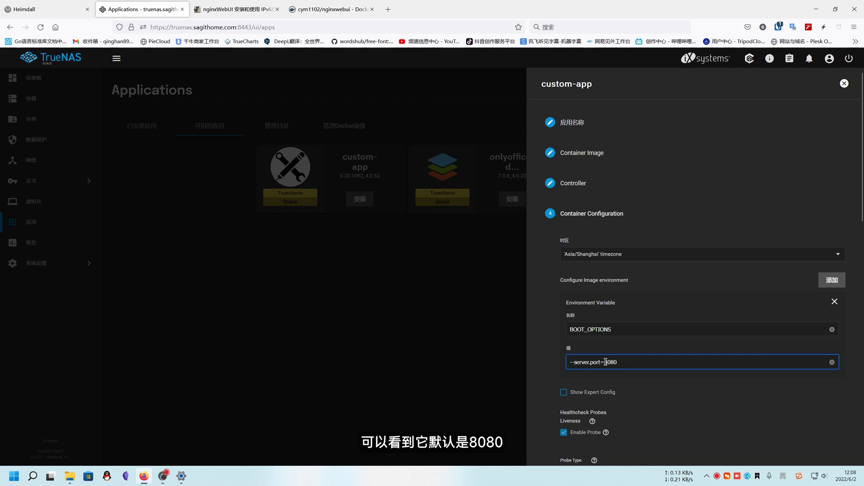
drag(605, 363, 627, 362)
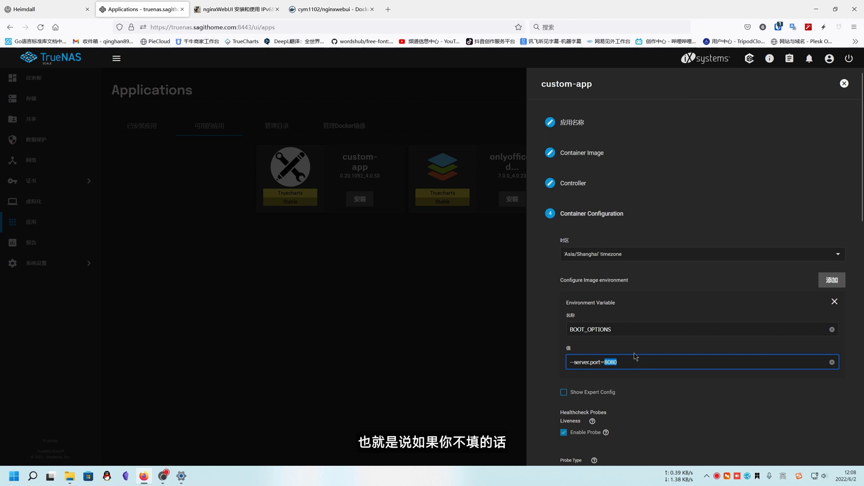
click(639, 366)
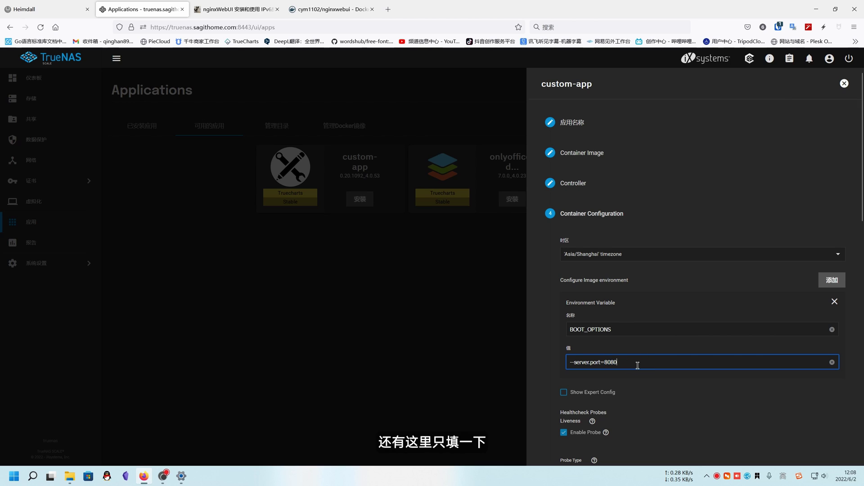
drag(605, 363, 624, 362)
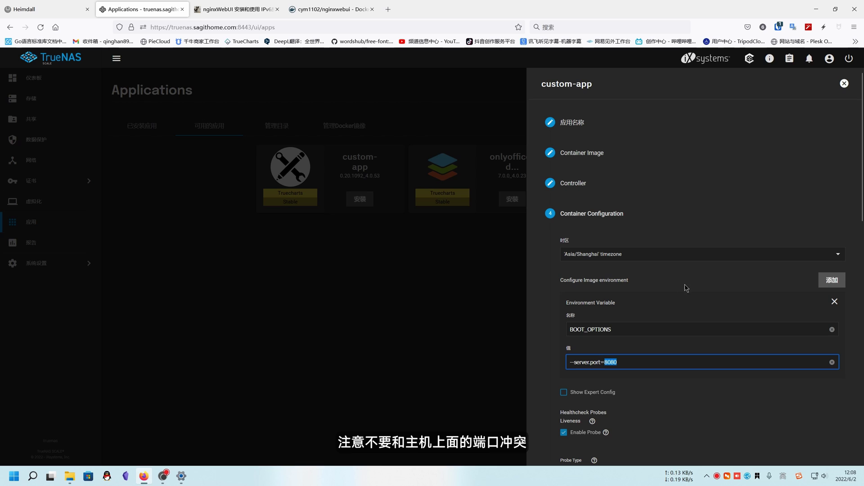
click(687, 298)
Disable the liveness, readiness and startup health probes.
scroll(687, 298, down, 3)
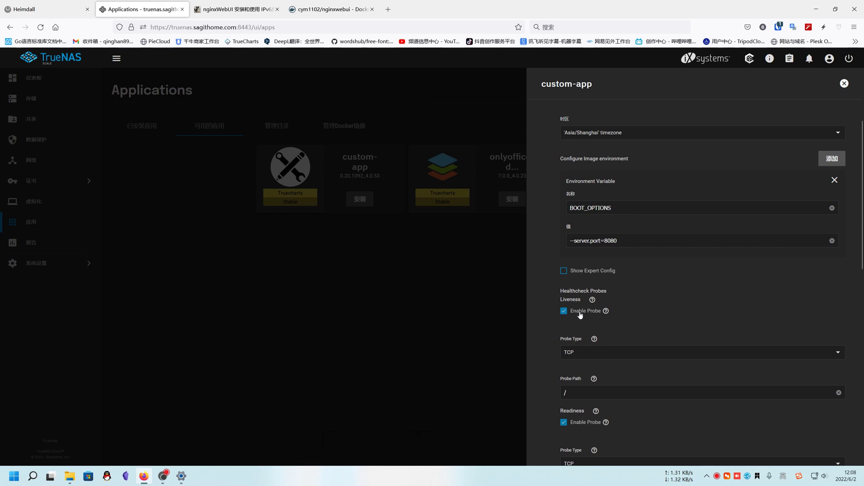
click(564, 311)
click(583, 343)
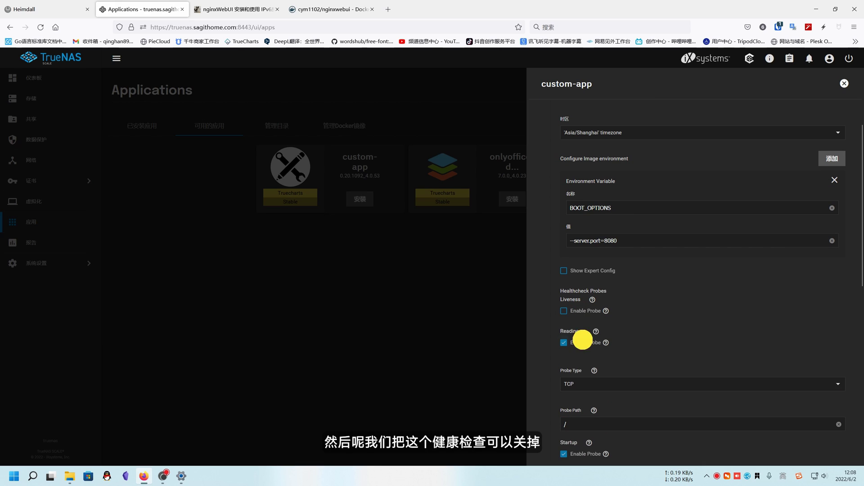
click(584, 374)
scroll(629, 346, down, 3)
click(606, 308)
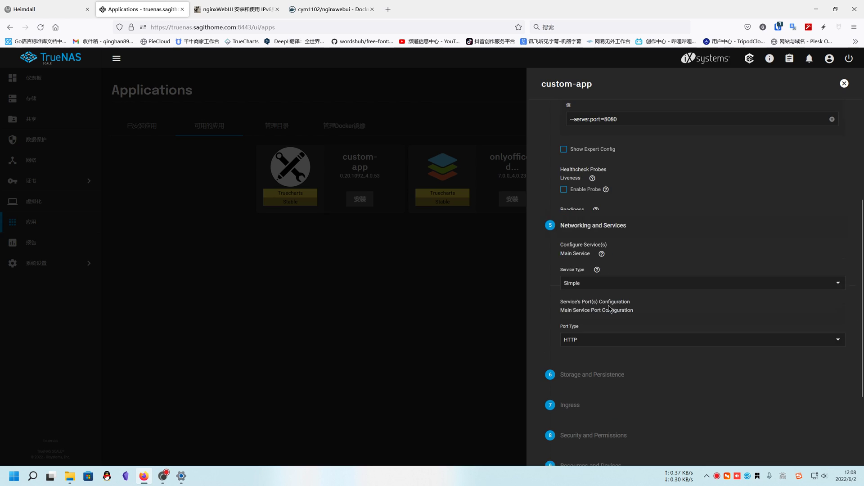
Set Service Type to ClusterIP with target port and service port 8080.
click(601, 183)
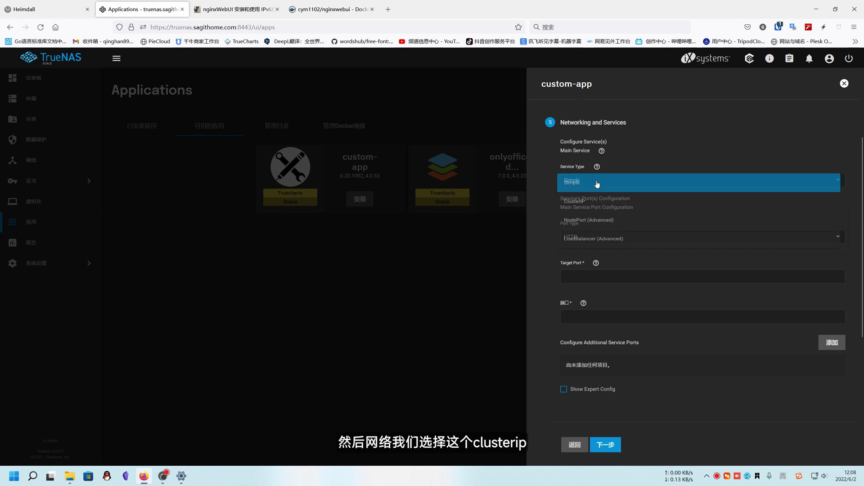
click(569, 207)
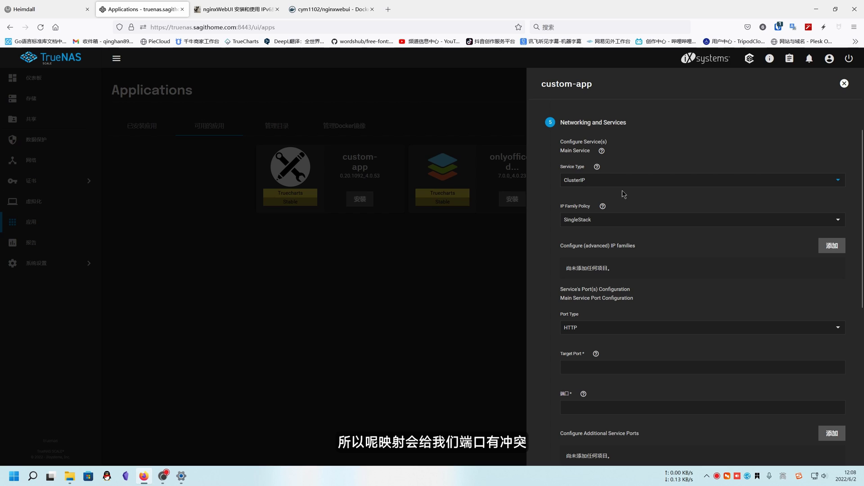
scroll(632, 363, down, 2)
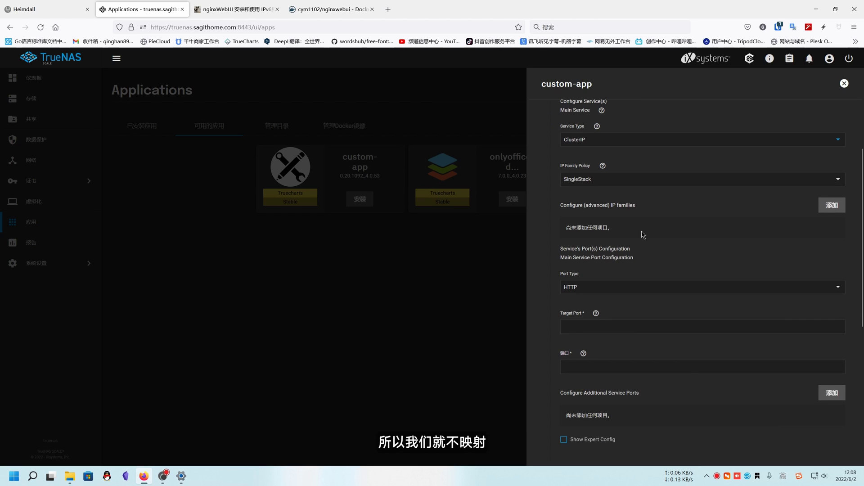
click(574, 325)
text(8080)
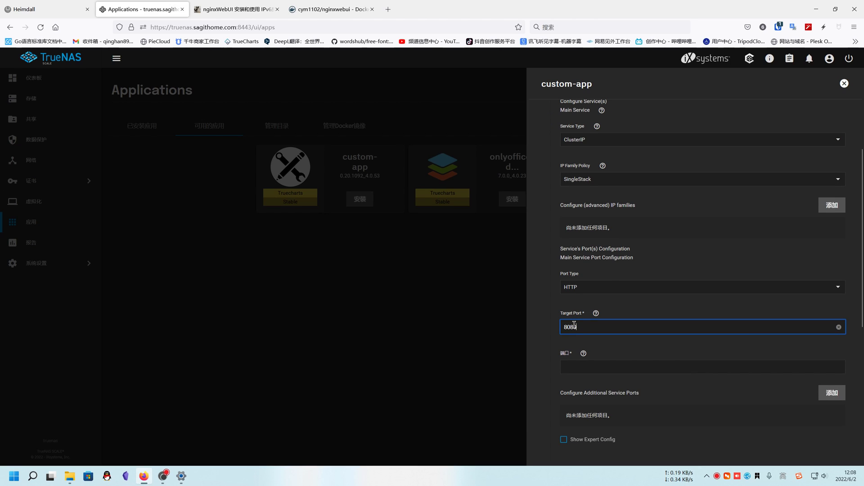
click(573, 369)
text(808)
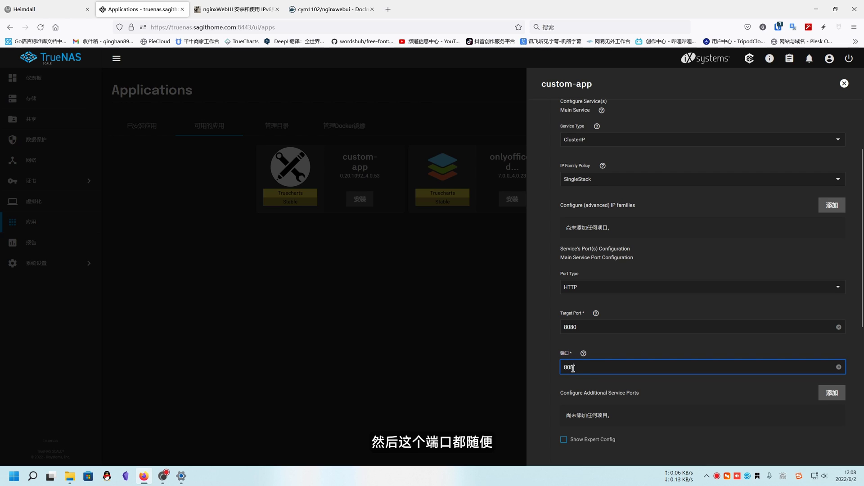
text(0)
Show Expert Config and enable Host-Networking for the app.
scroll(664, 410, down, 3)
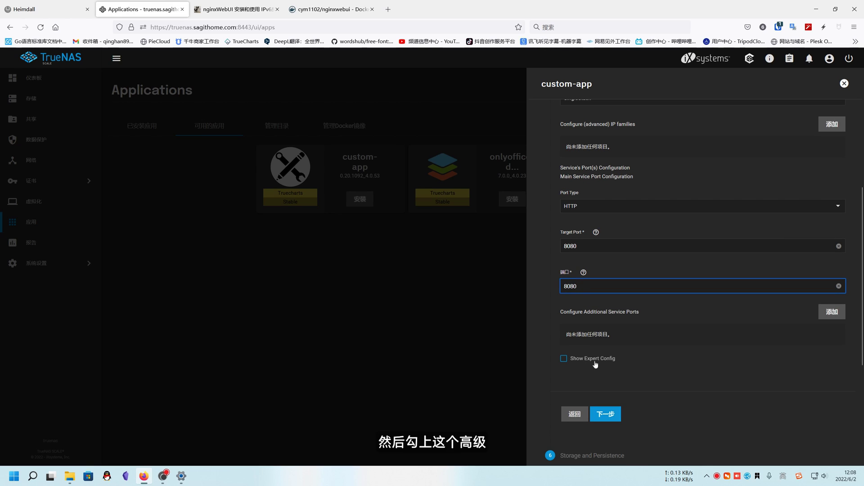
click(594, 361)
scroll(640, 354, down, 3)
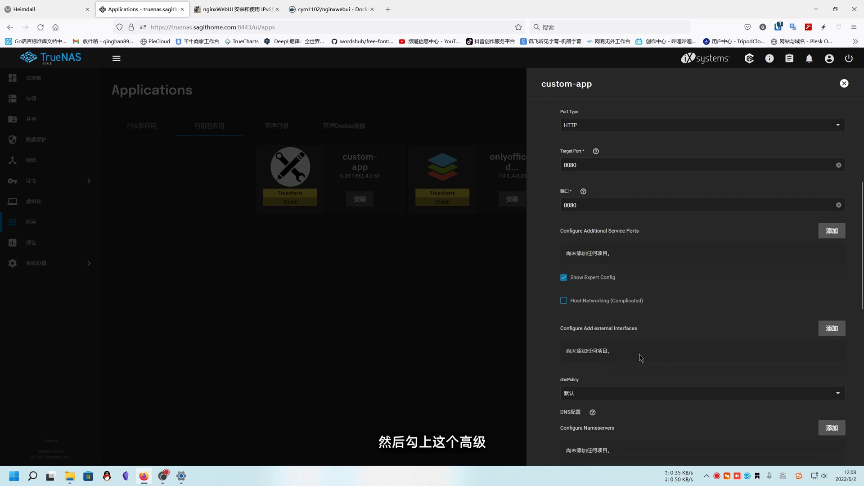
click(604, 304)
scroll(612, 396, down, 10)
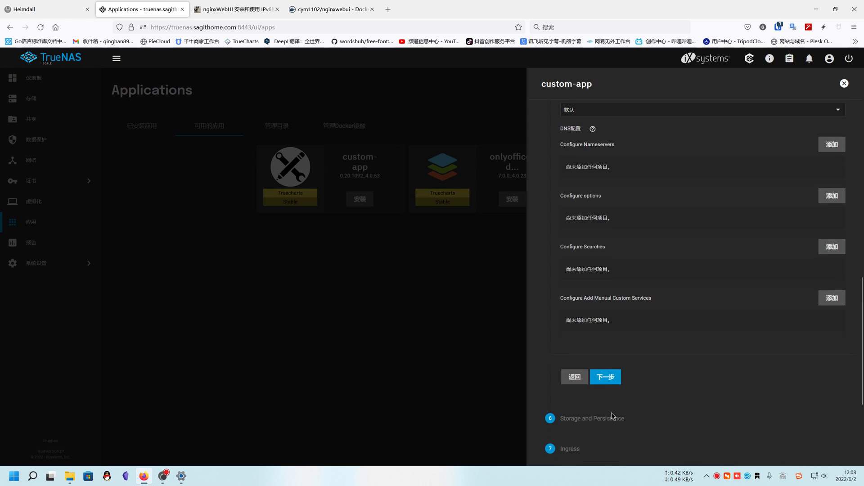
click(605, 373)
Add a PVC (simple) storage entry mounted at /home/nginxWebUI, with automatic permissions off.
scroll(748, 288, up, 2)
click(832, 243)
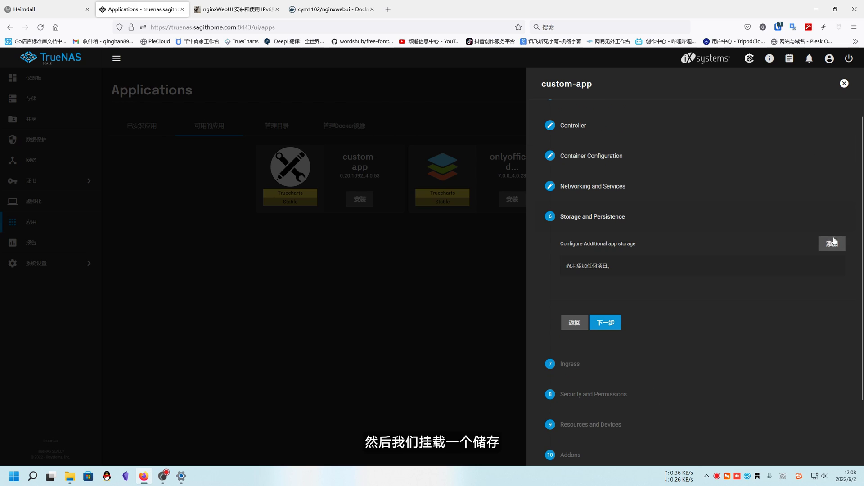
scroll(631, 288, down, 3)
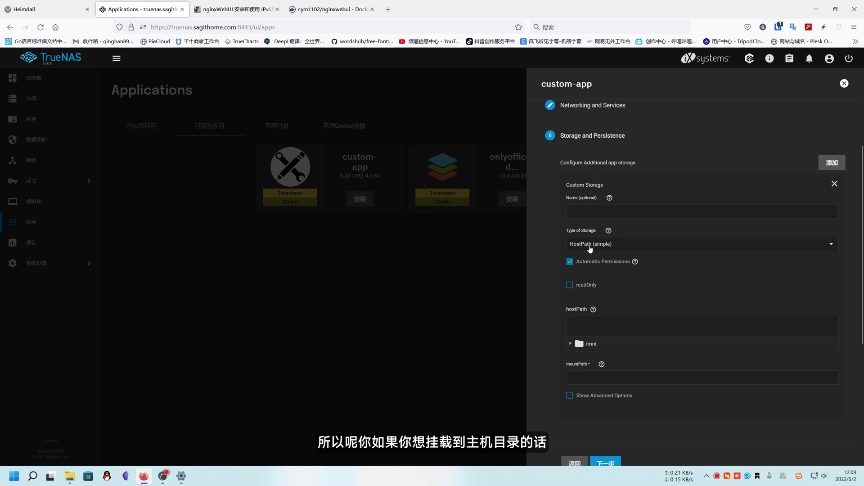
click(571, 344)
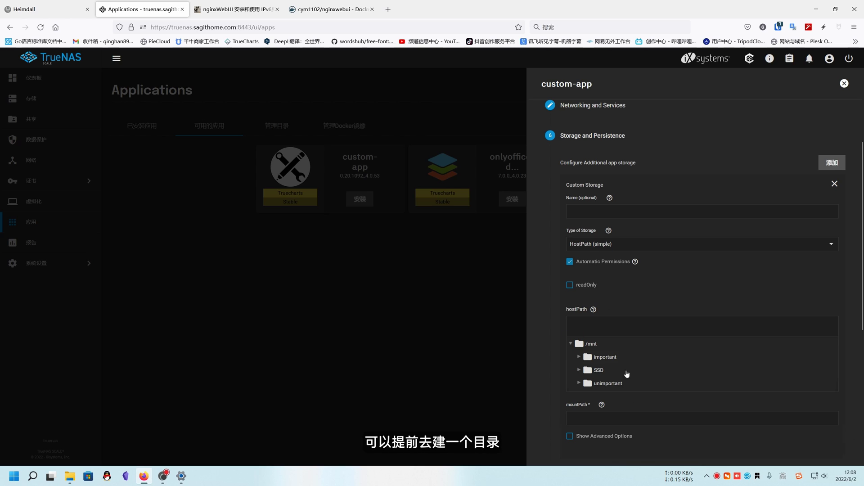
click(584, 264)
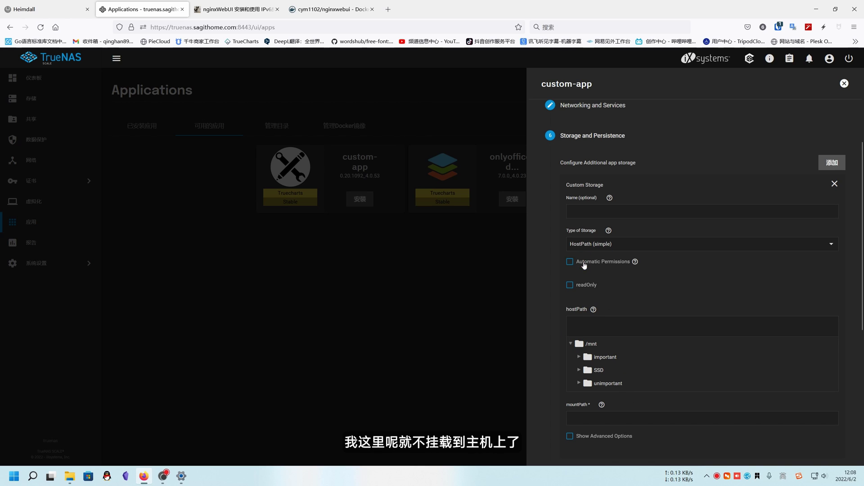
click(594, 251)
click(590, 234)
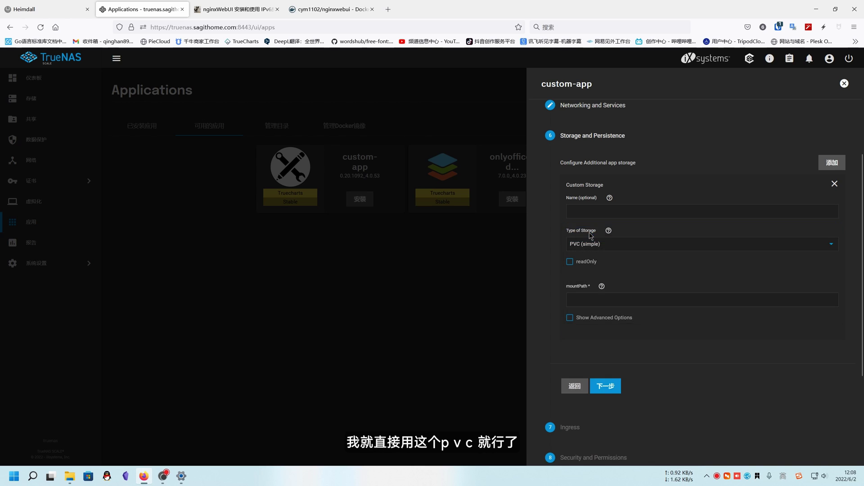
click(619, 297)
text(/home/nginxWebUI)
Drop the non-root requirement and set runAsGroup to 0 in security settings.
click(606, 386)
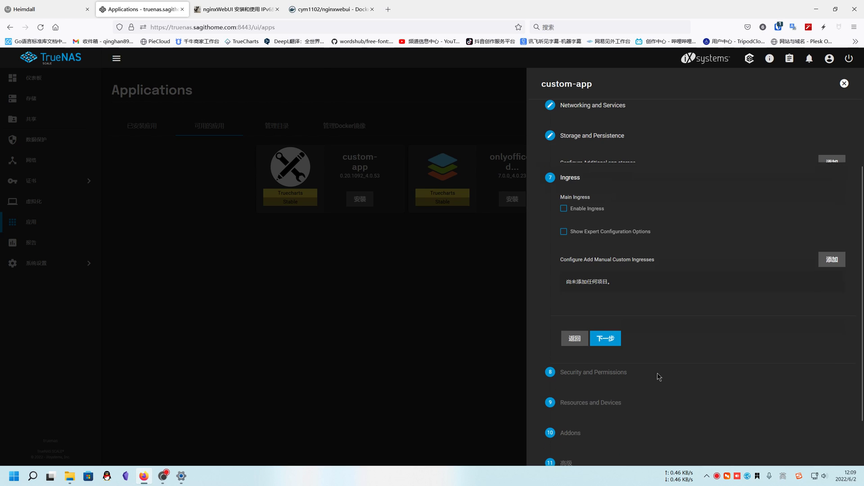
click(604, 328)
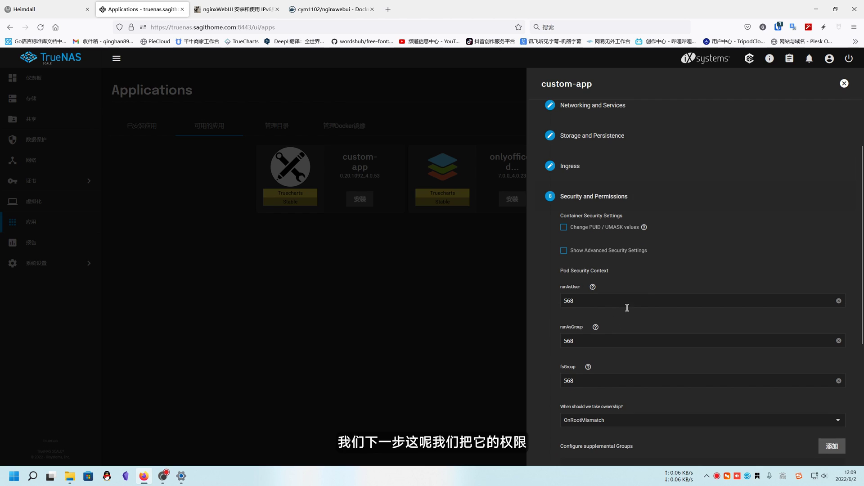
scroll(627, 307, down, 1)
double_click(593, 260)
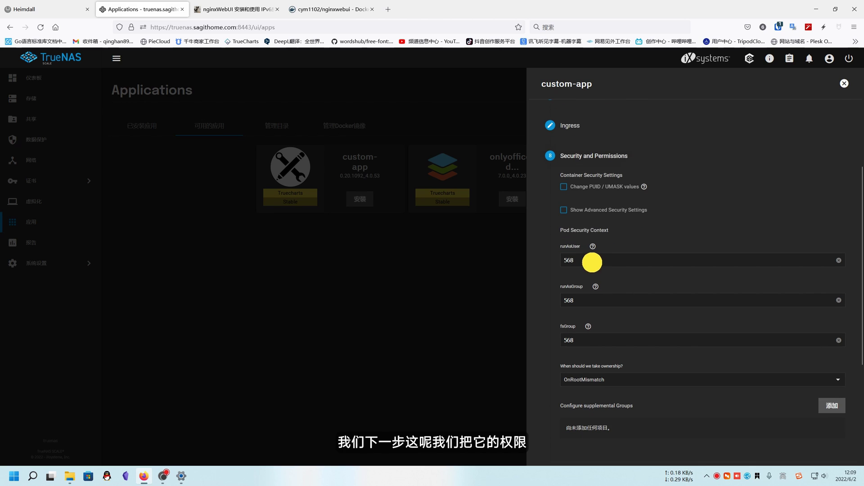
click(596, 209)
click(588, 311)
scroll(644, 334, down, 4)
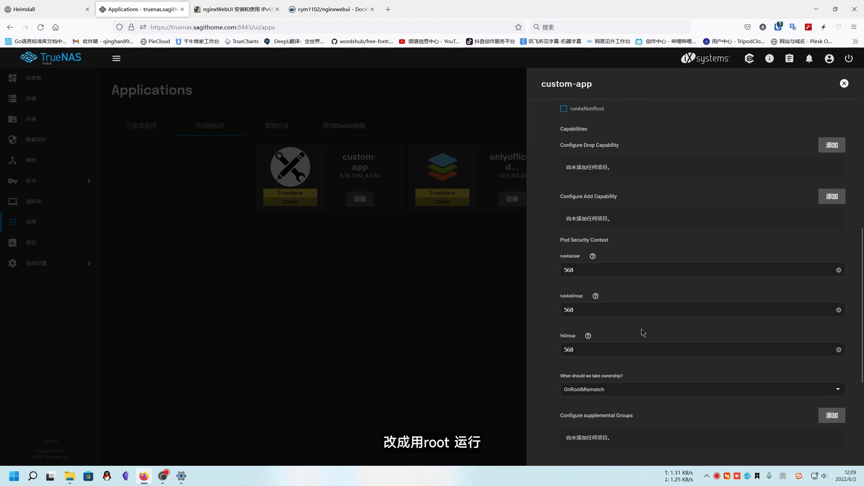
double_click(585, 270)
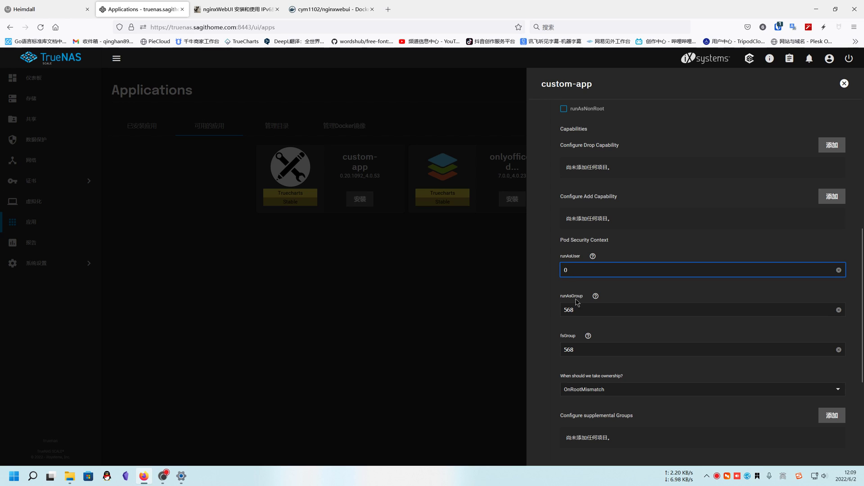
drag(577, 310, 548, 310)
text(0)
click(549, 315)
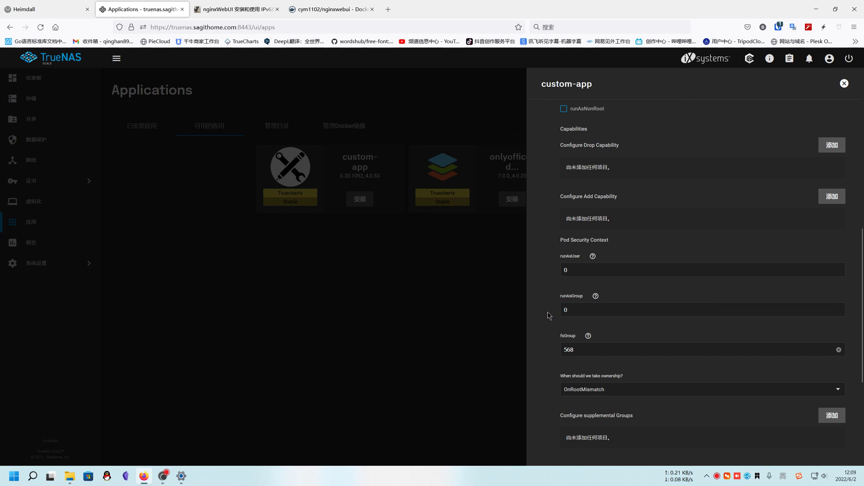
Step through Resources, Addons and 高级, then save to start the install.
scroll(602, 321, down, 3)
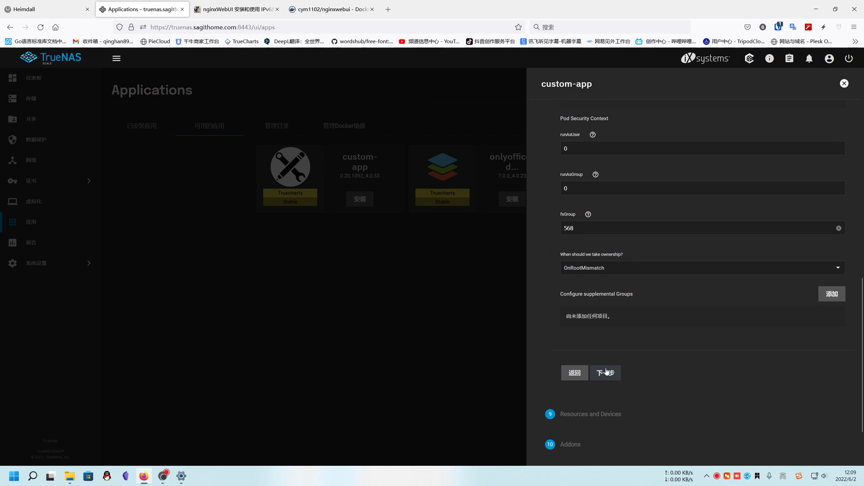
click(606, 372)
click(606, 331)
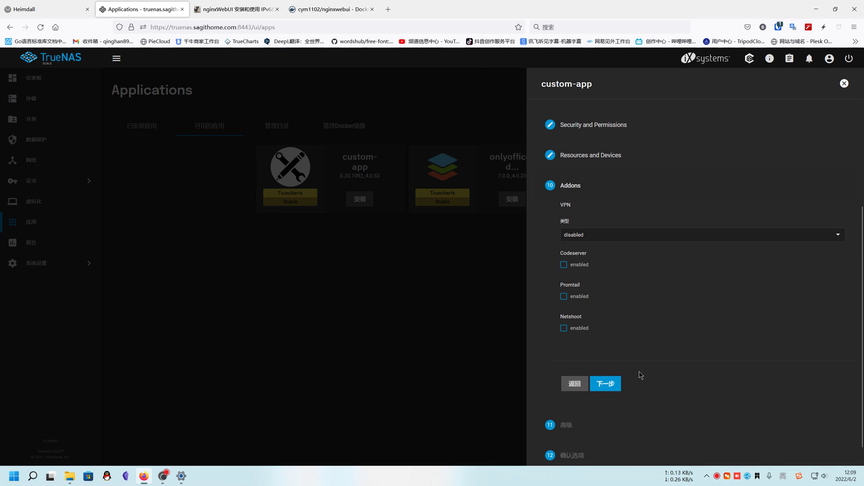
click(605, 384)
click(614, 395)
scroll(654, 387, down, 5)
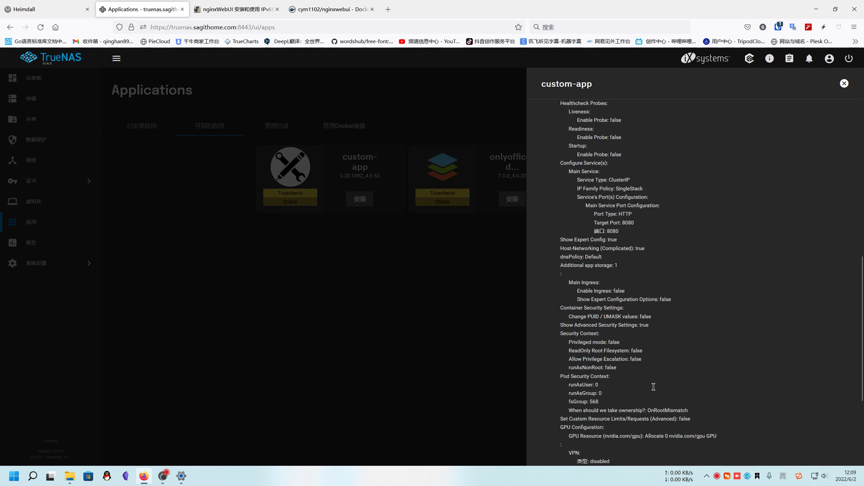
scroll(654, 387, down, 4)
click(610, 424)
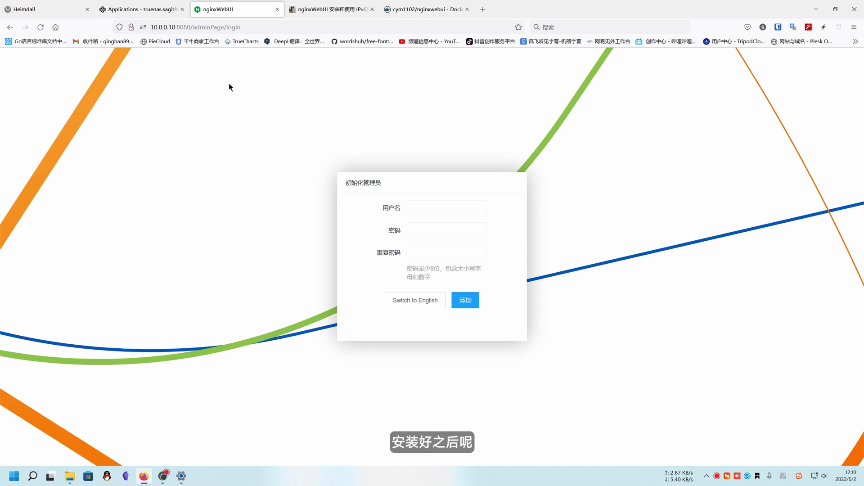
Note the 8080 page address, then fill the 初始化管理员 username and password fields.
click(245, 27)
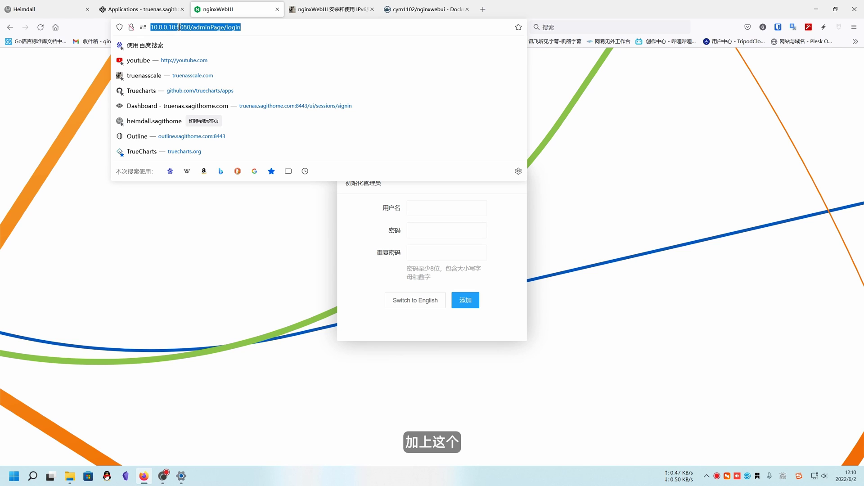
key(Escape)
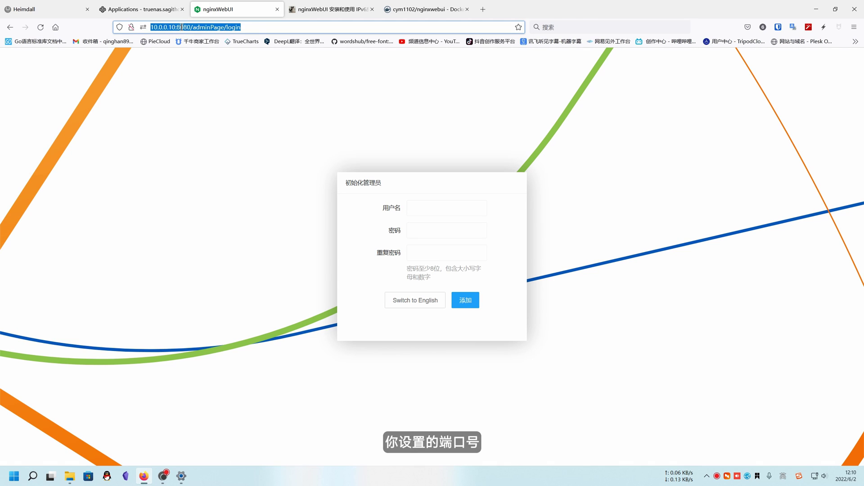
click(229, 115)
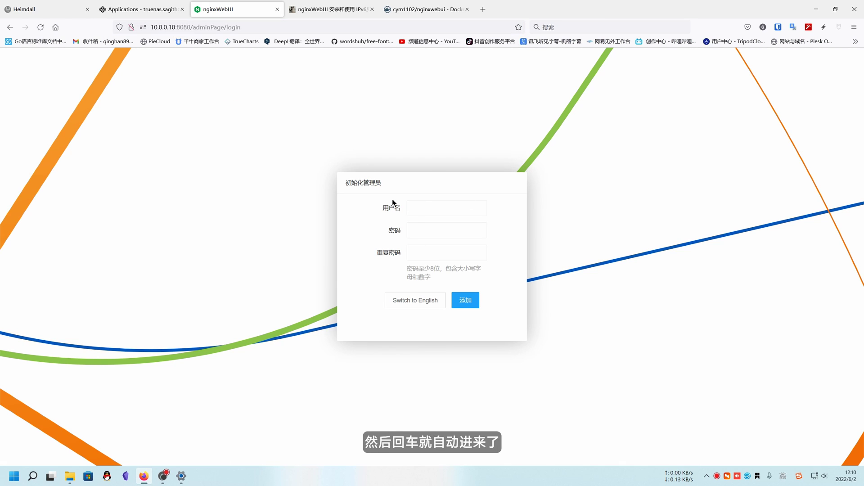
click(422, 209)
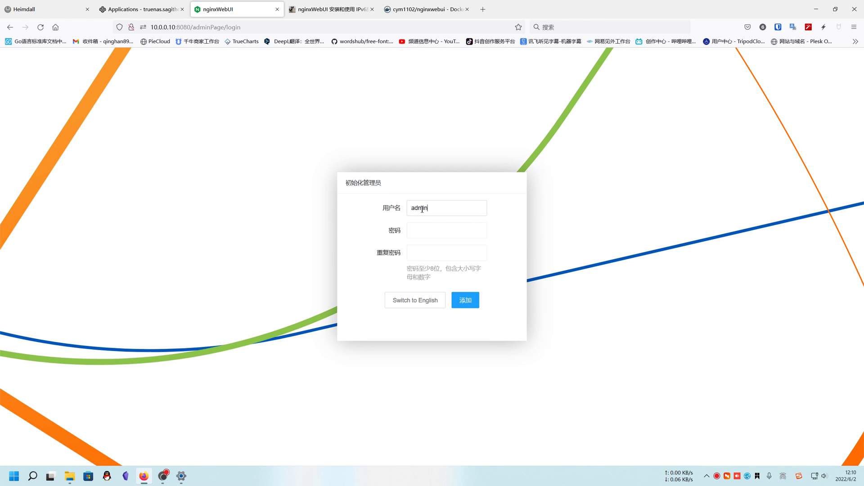
click(436, 232)
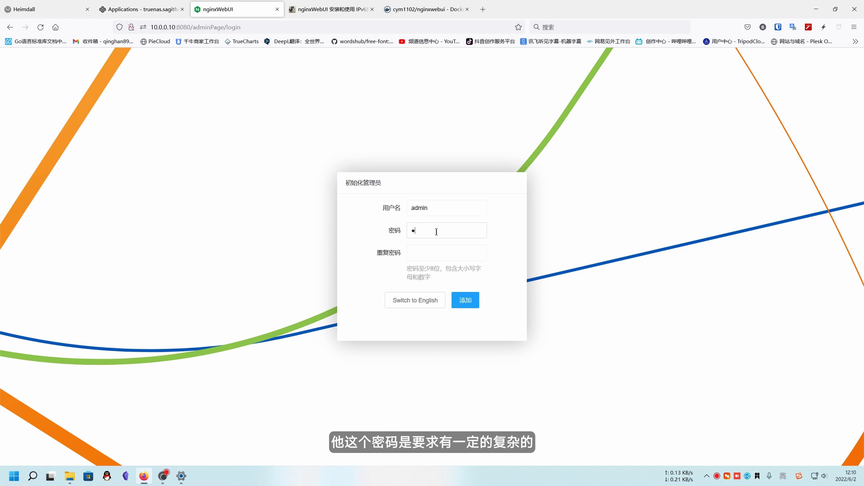
text(admin)
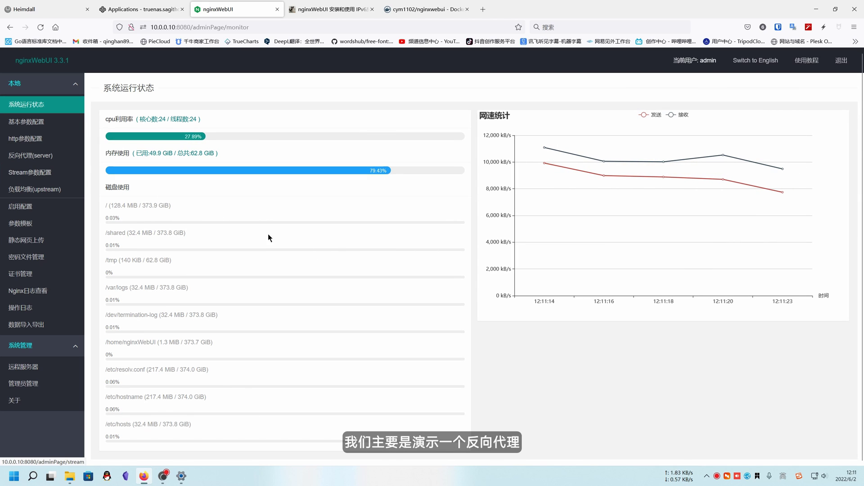
Add a reverse proxy under 反向代理(server) with forwarding type http, ready for listen ip and port.
click(19, 157)
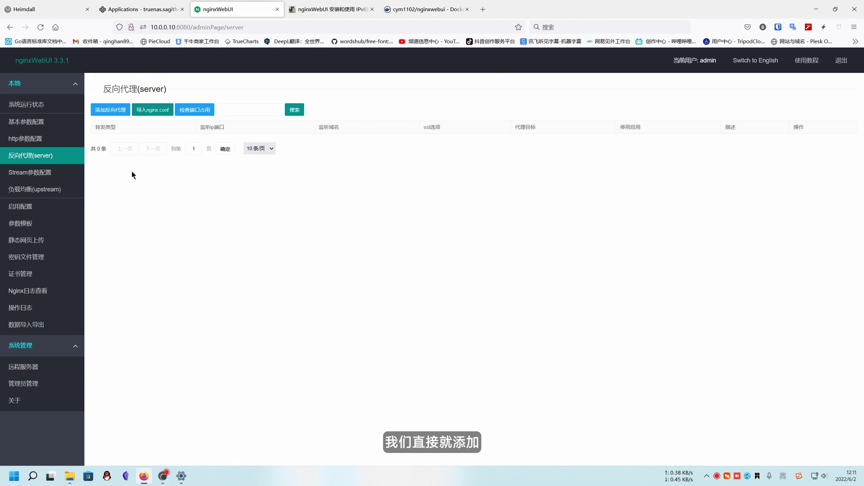
click(111, 110)
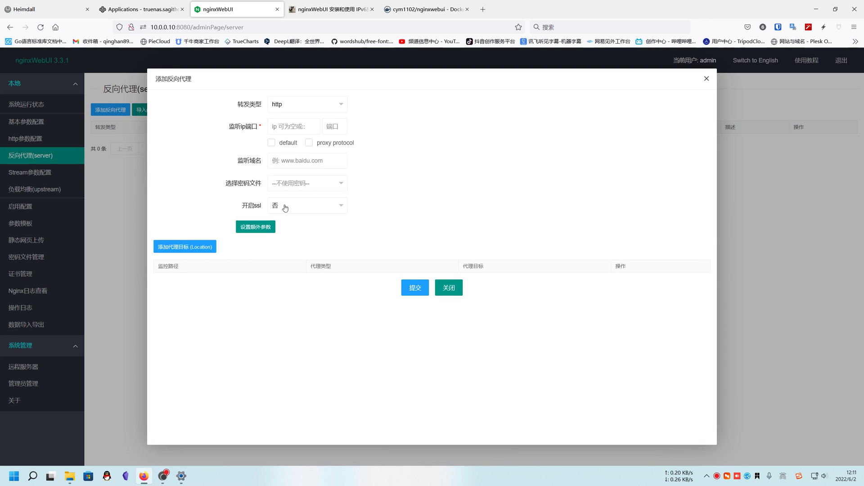
click(301, 104)
click(301, 124)
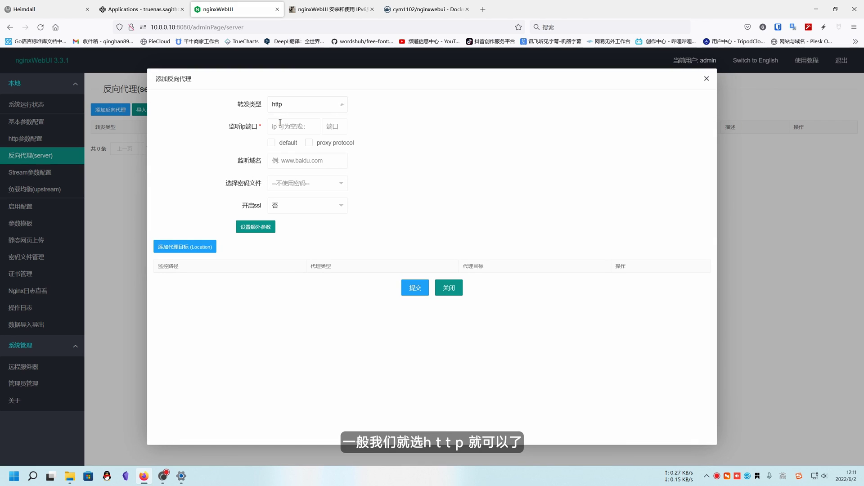
click(290, 125)
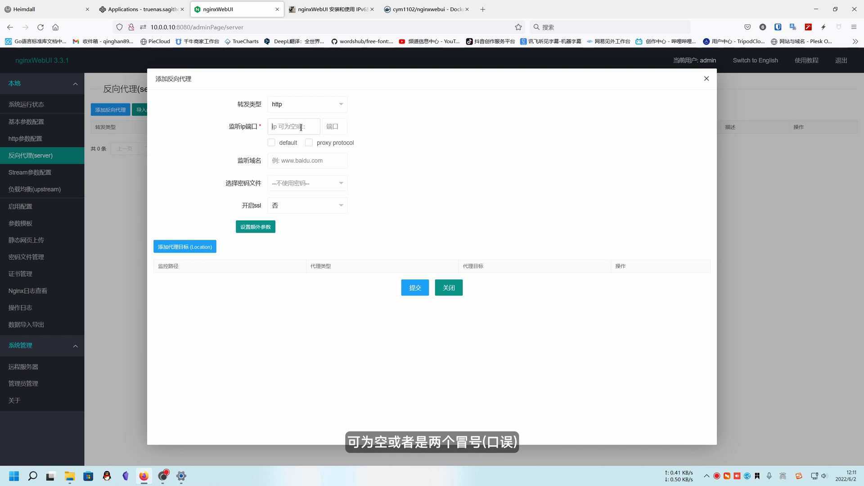
click(301, 126)
click(281, 127)
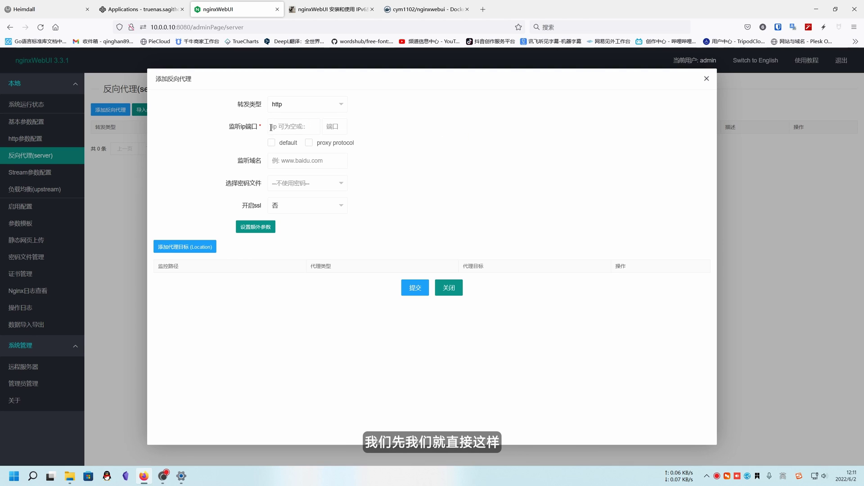
click(334, 127)
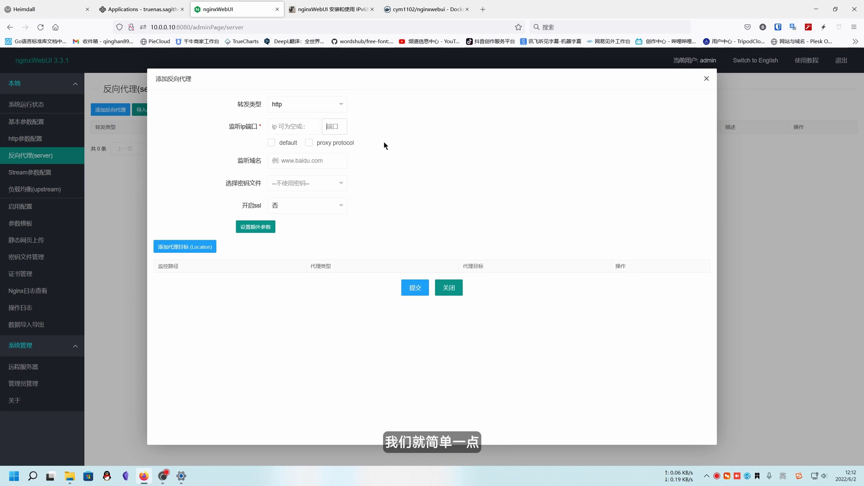
Set listen port 1234 as the default server, leaving the domain name empty.
text(12)
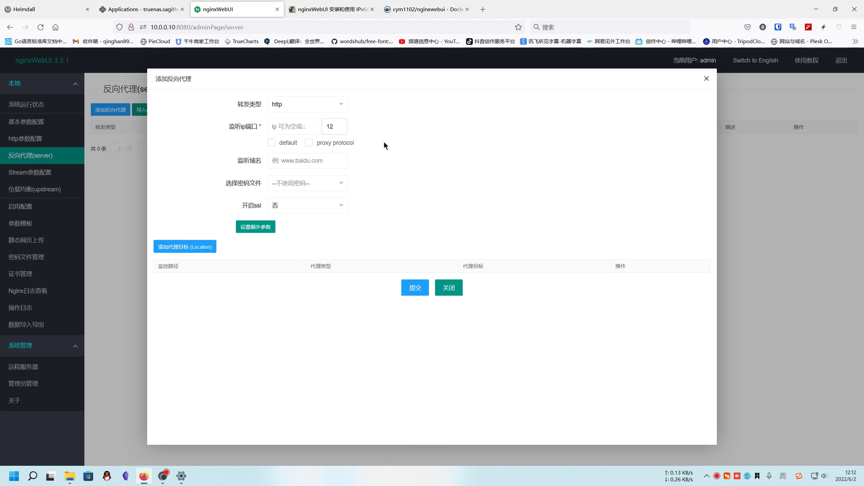
text(14)
click(418, 148)
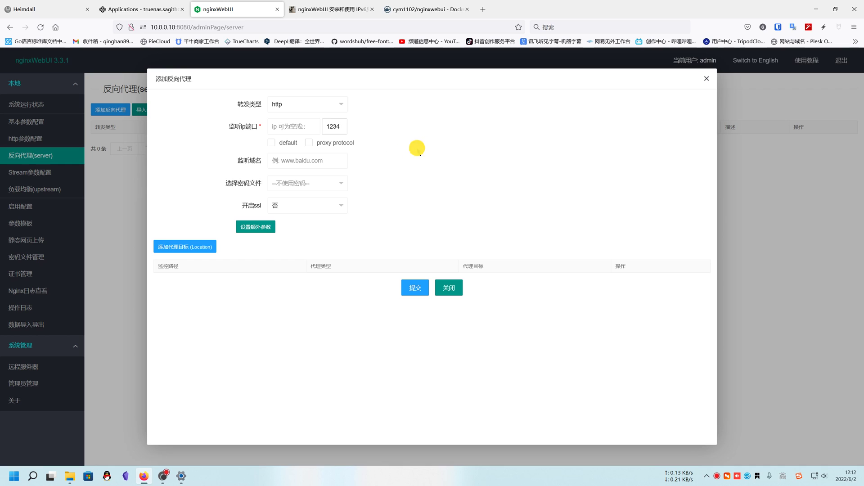
click(271, 142)
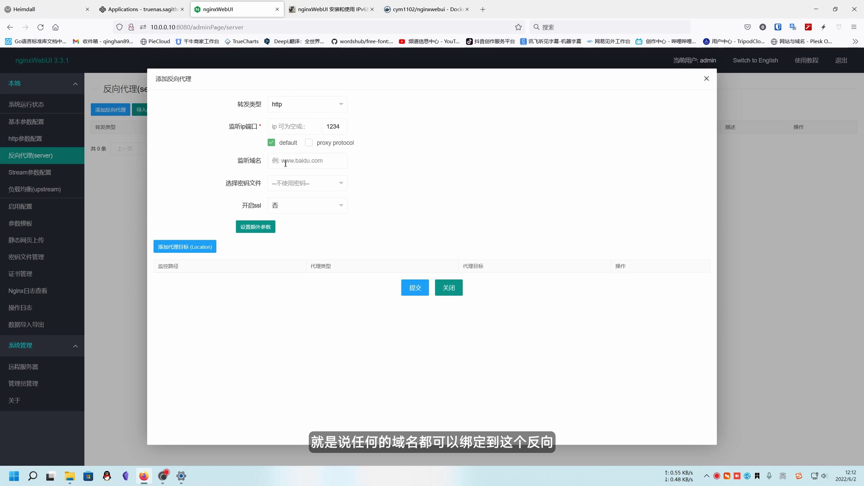
click(364, 163)
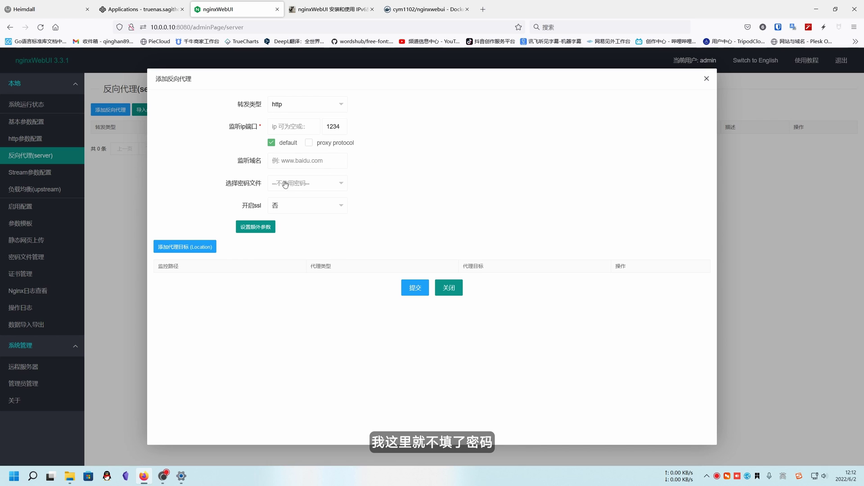
Toggle SSL on then back off, and add a proxy location for path /.
click(288, 210)
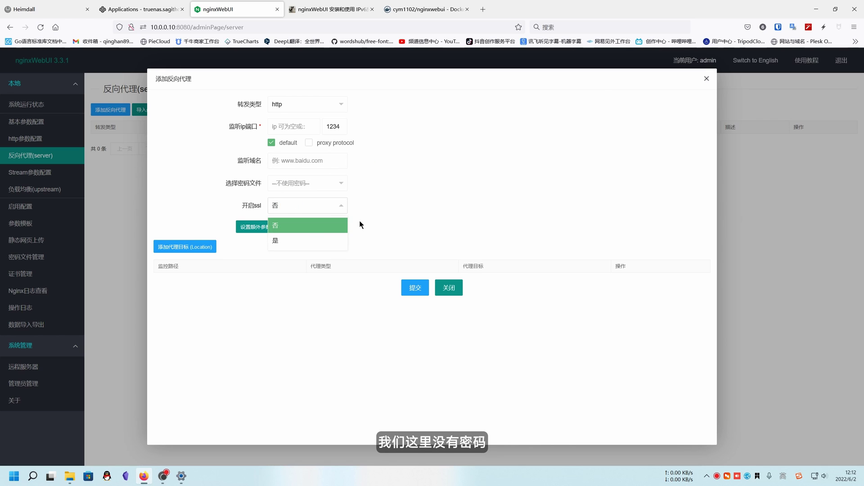
click(301, 241)
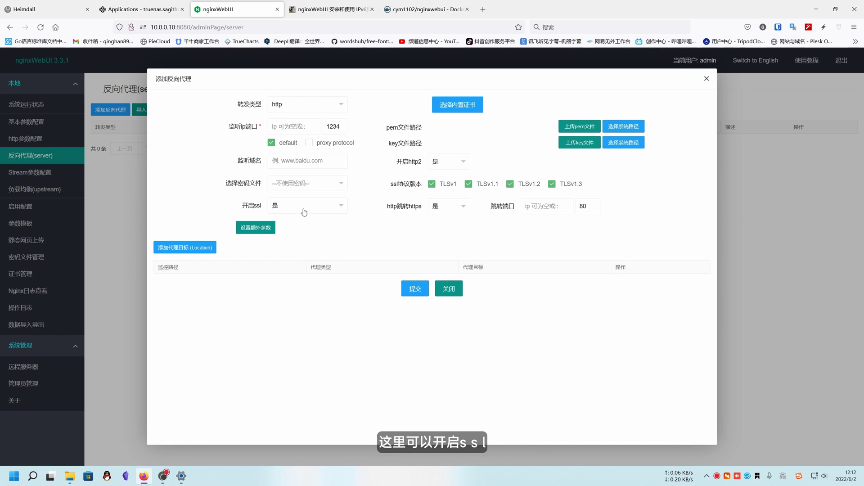
click(304, 212)
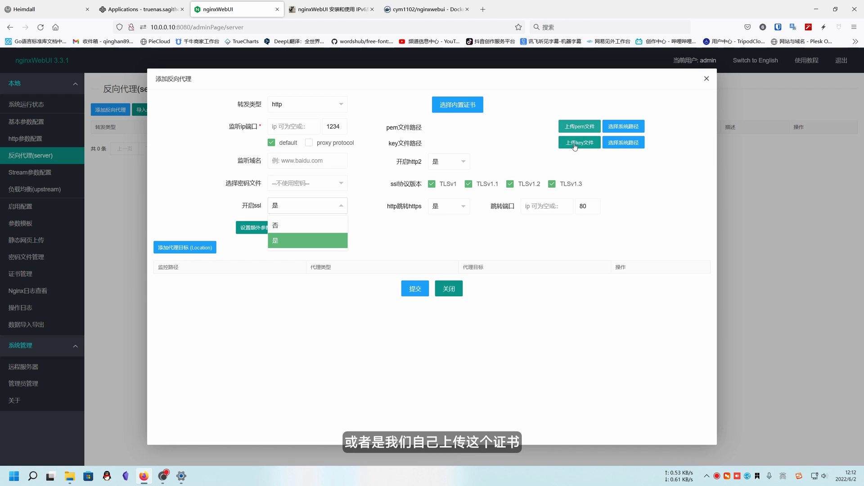
click(311, 224)
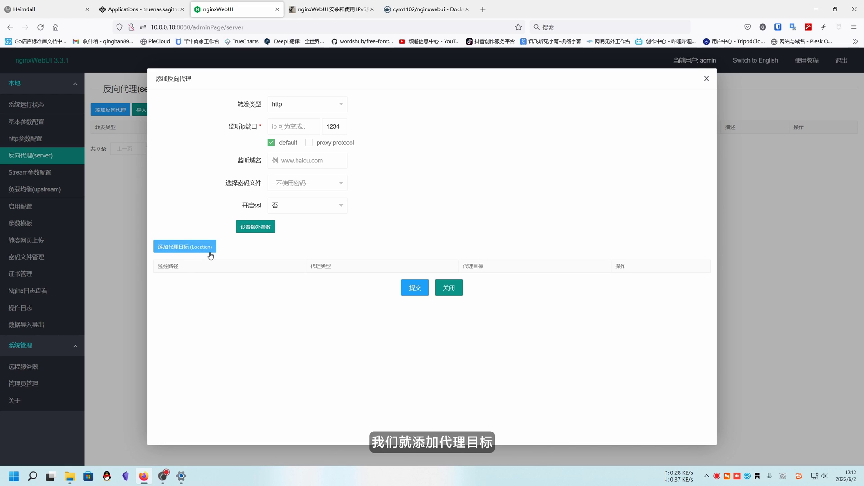
click(189, 247)
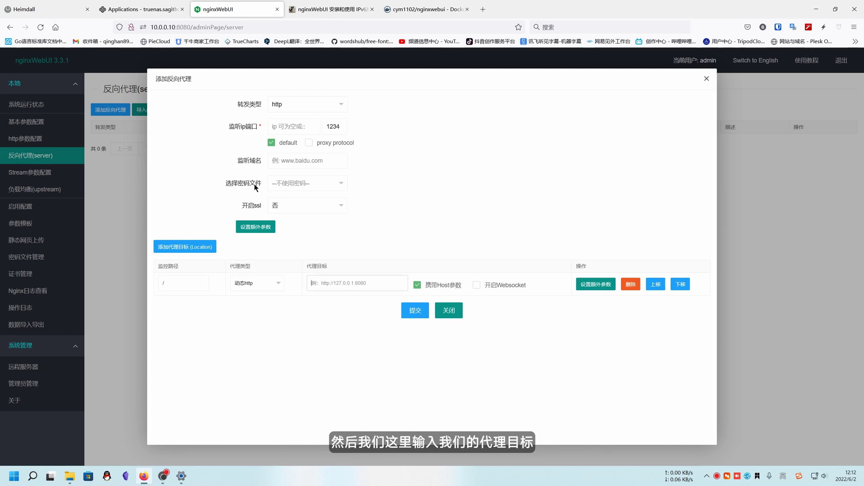
Load the router at 10.0.0.1 in a new tab, copy its host address, and return to nginxWebUI.
click(489, 10)
text(10.0.0.1/)
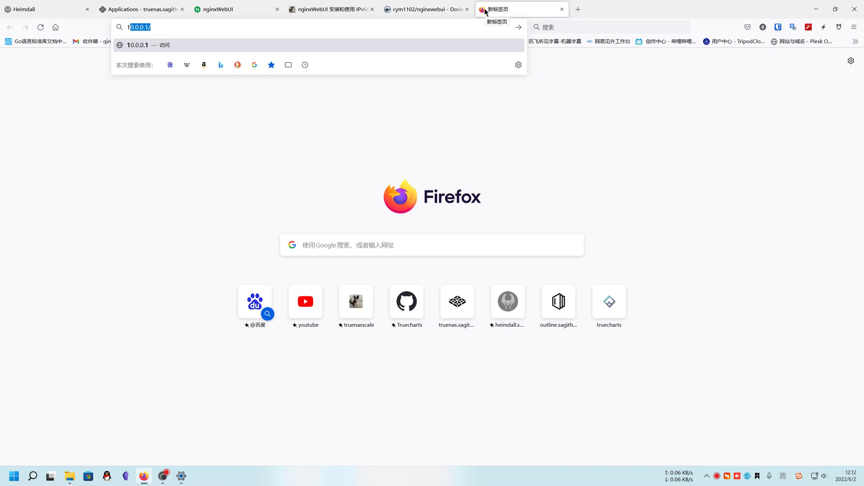
key(Return)
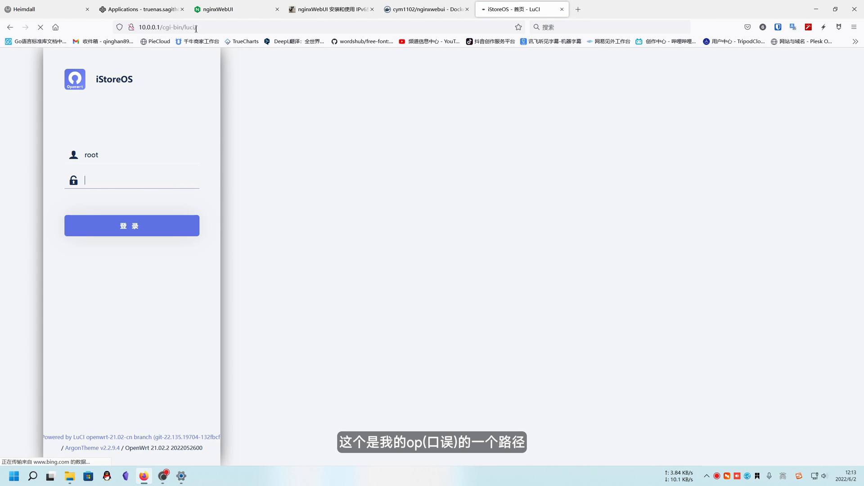
click(160, 27)
click(160, 27)
drag(160, 27, 135, 27)
key(ctrl+c)
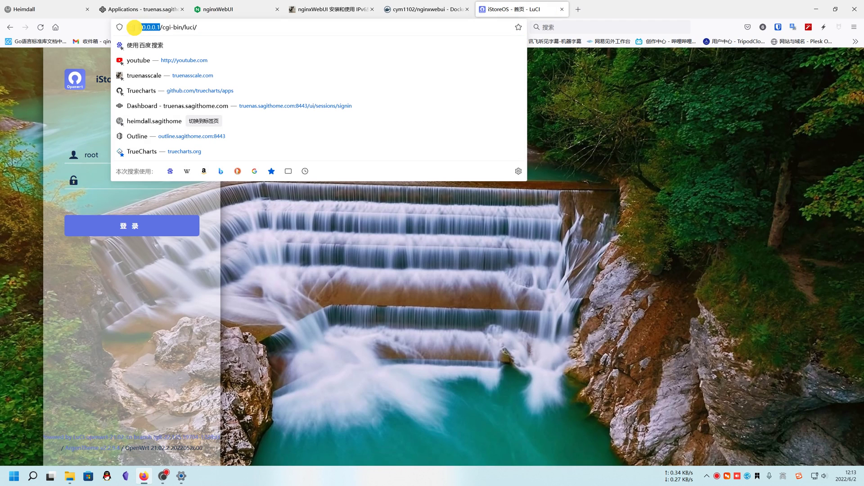
click(185, 9)
click(212, 9)
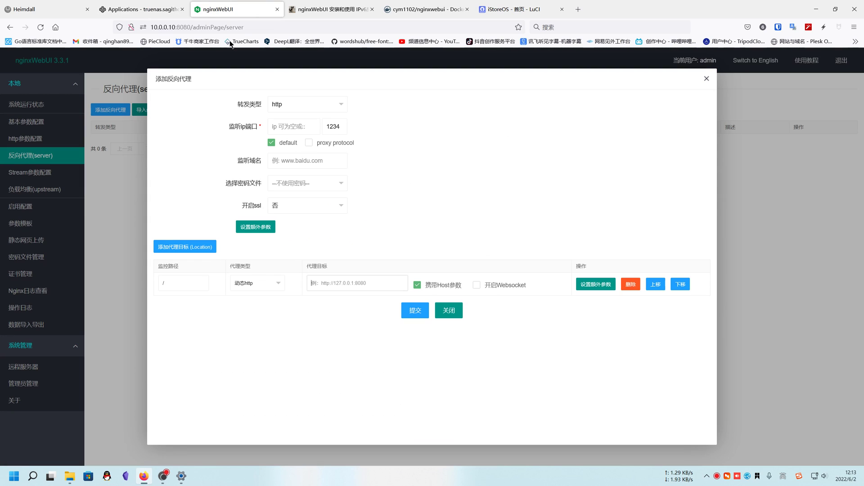
click(357, 282)
key(ctrl+v)
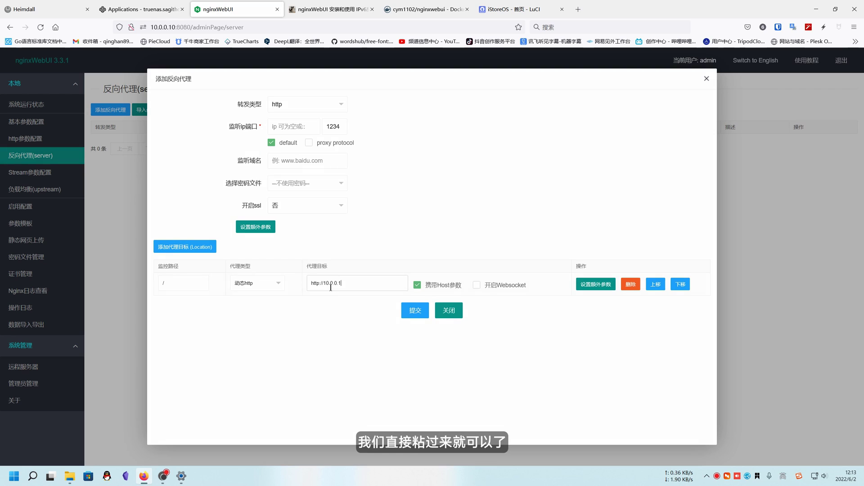
click(490, 286)
click(414, 310)
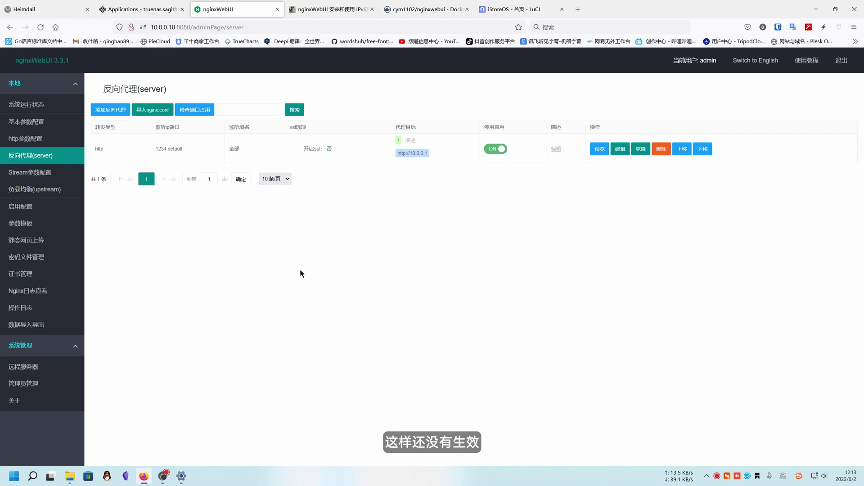
click(193, 112)
click(470, 276)
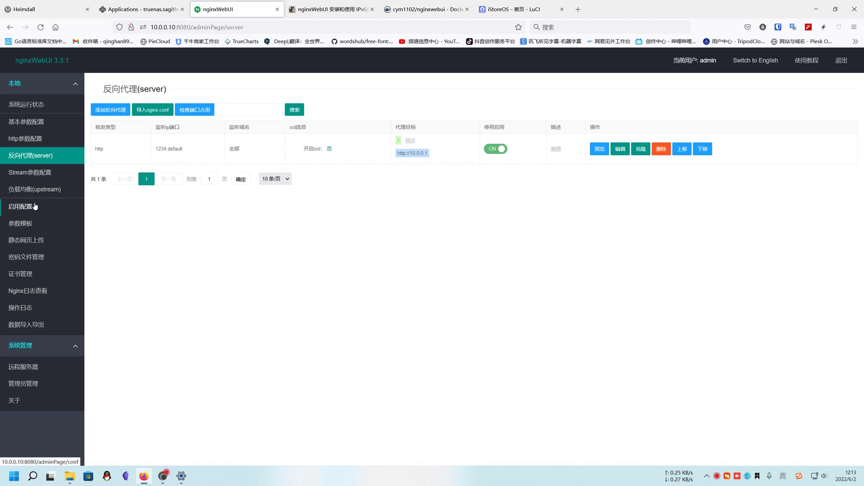
Validate the generated nginx config on the 启用配置 page.
click(19, 207)
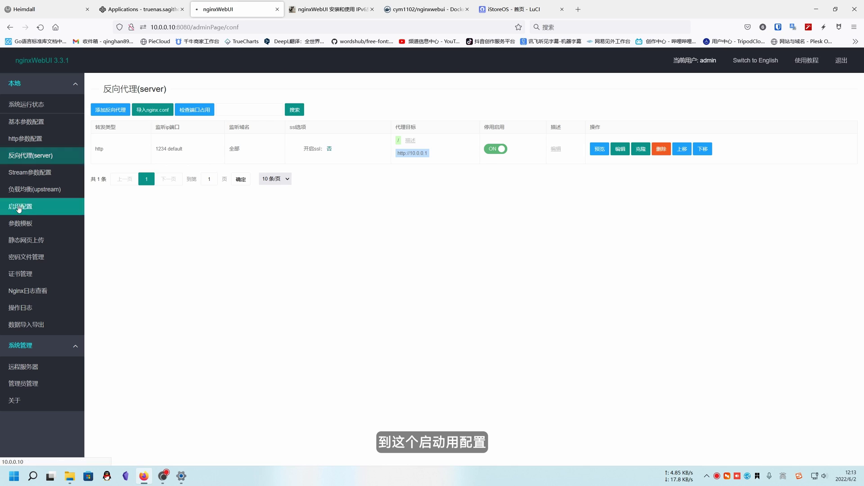
click(136, 138)
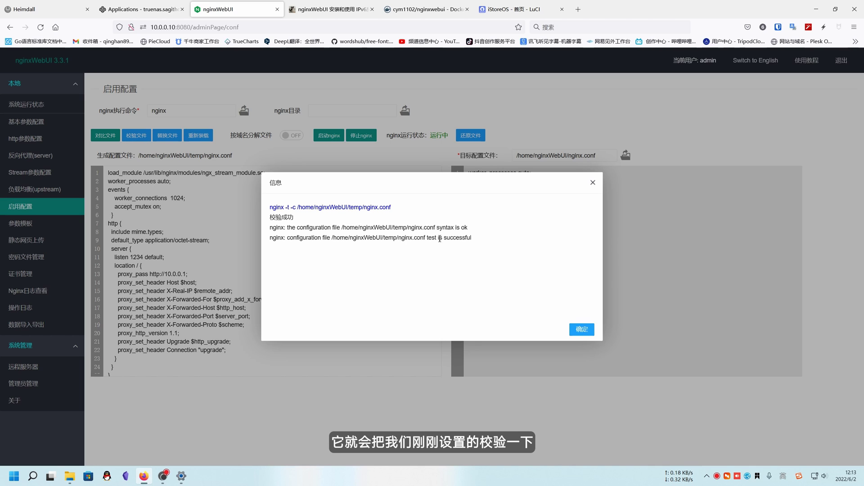
drag(444, 238, 471, 227)
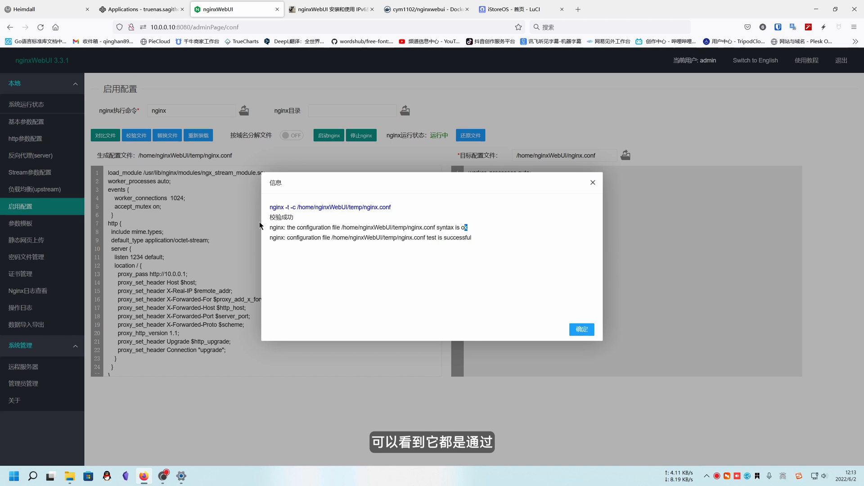
click(581, 329)
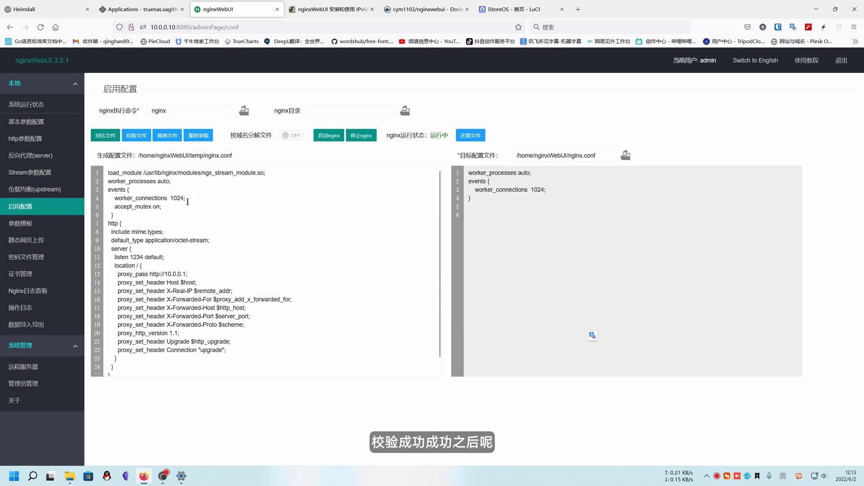
Replace the live nginx.conf with the generated config, reload nginx, and open a new tab.
click(166, 137)
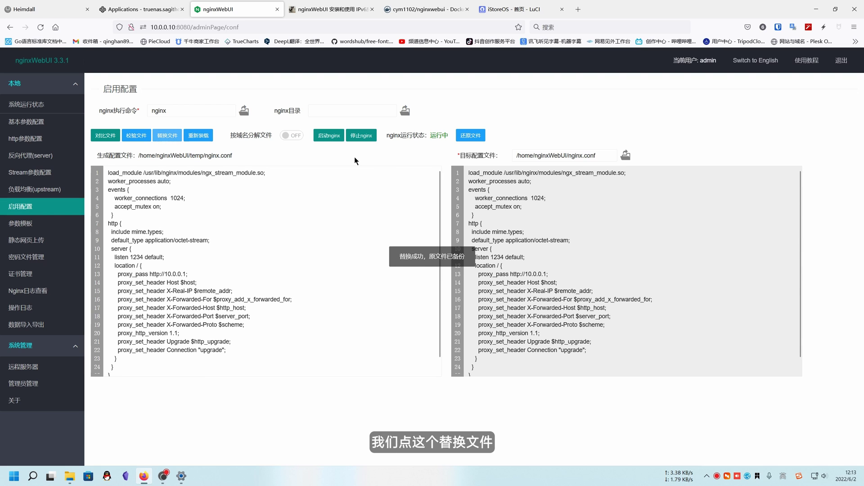
click(198, 134)
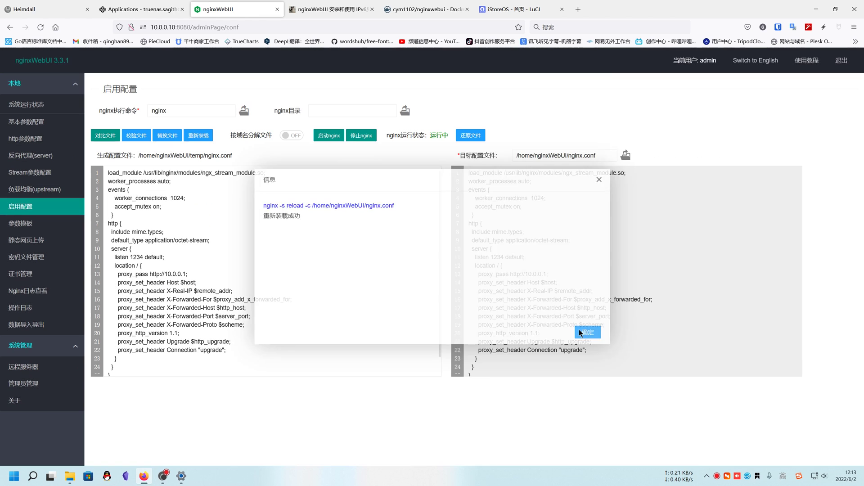
click(587, 332)
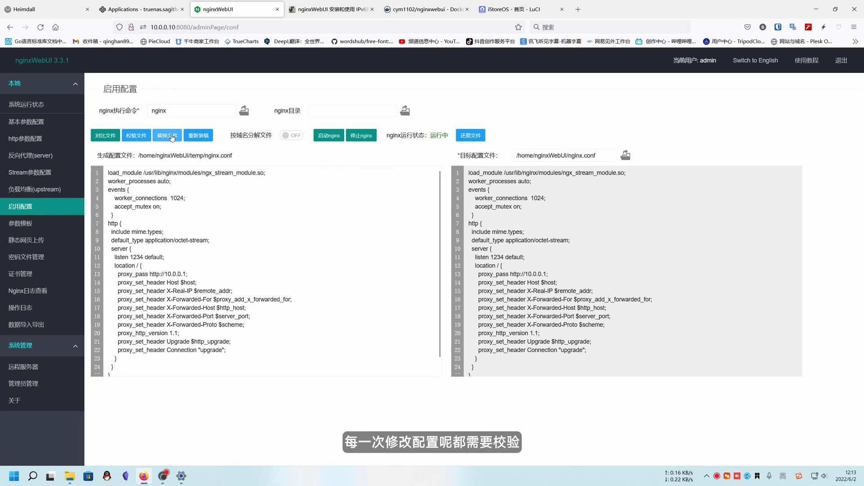
click(578, 9)
Load test.sagithome.com:1234, confirm it redirects to the LuCI /cgi-bin/luci/ login, then return to nginxWebUI.
text(test.sagithome.com:1234)
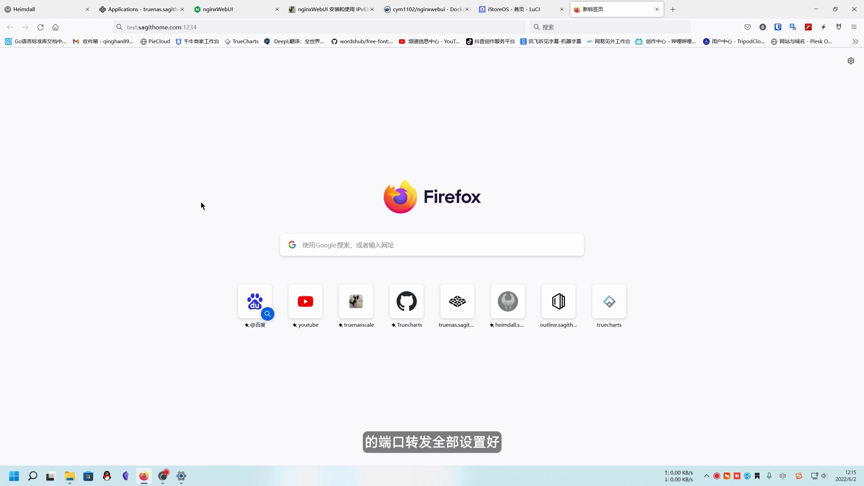
click(209, 28)
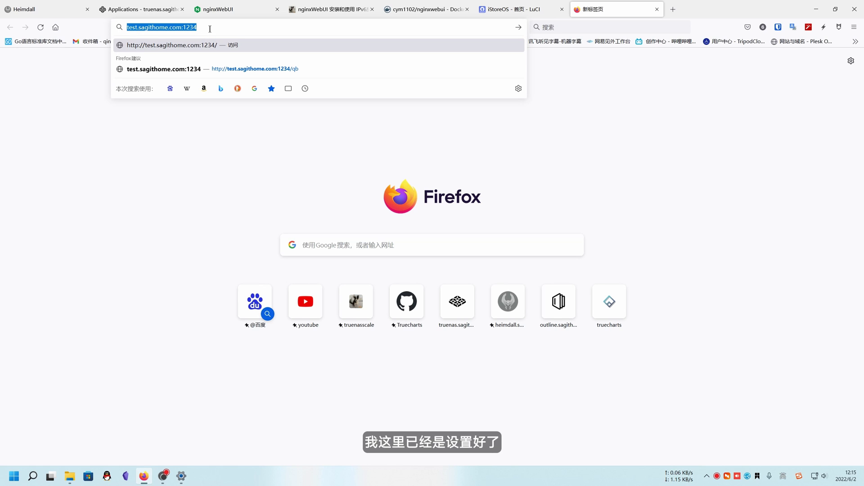
key(Return)
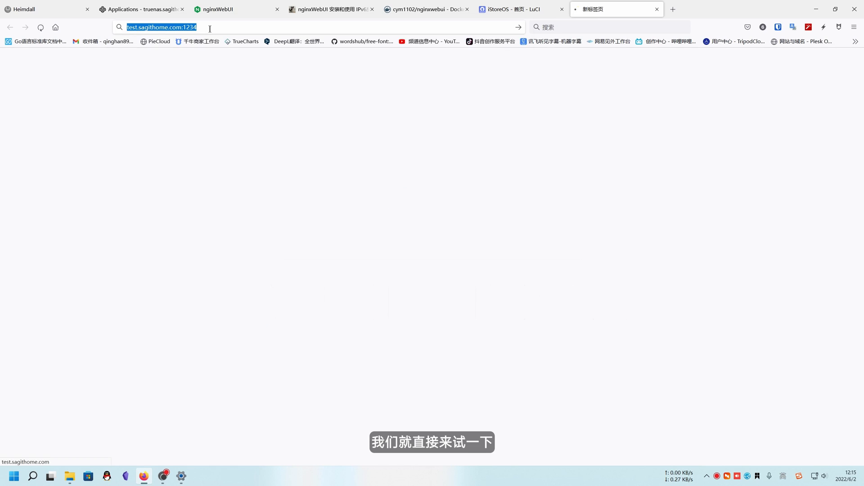
click(146, 27)
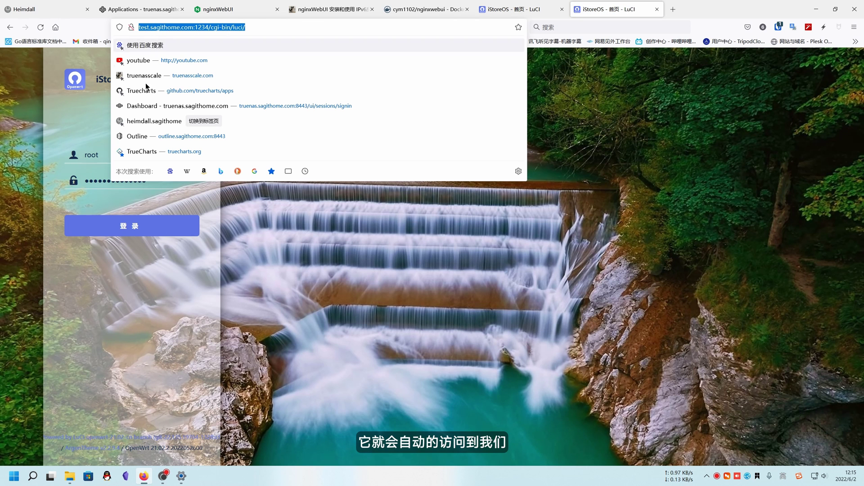
click(14, 170)
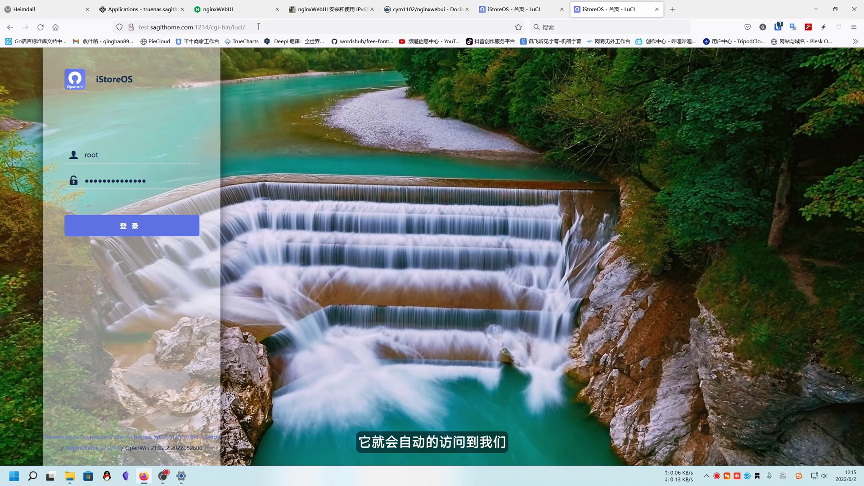
click(137, 28)
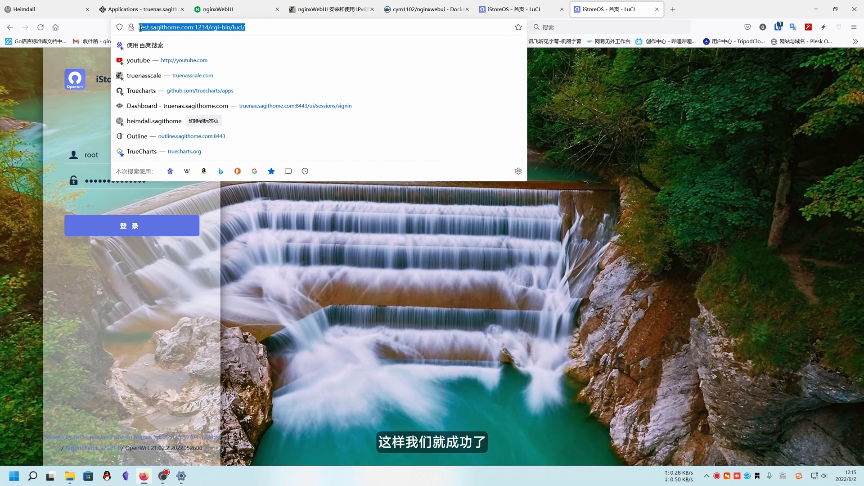
click(216, 9)
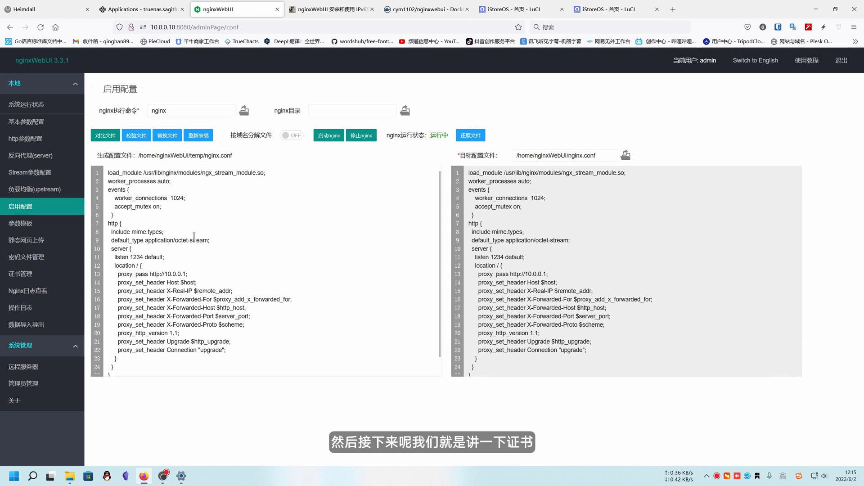
Open 证书管理 and start a new certificate with 添加证书.
click(20, 277)
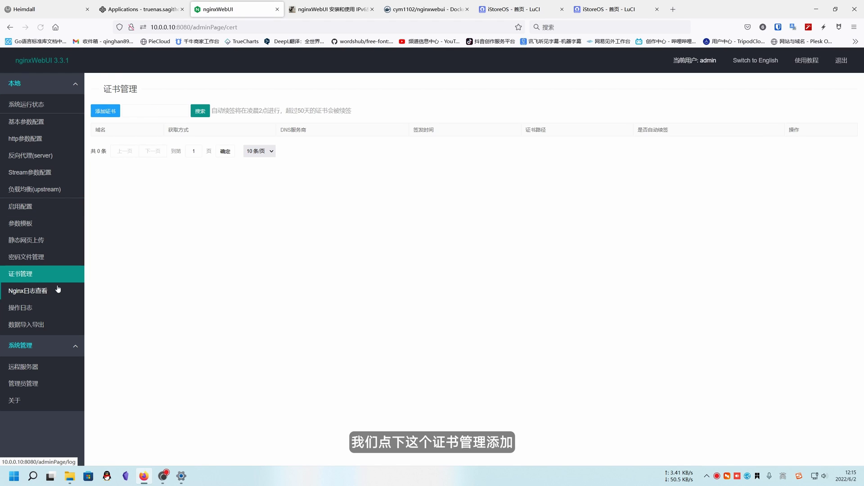
click(105, 111)
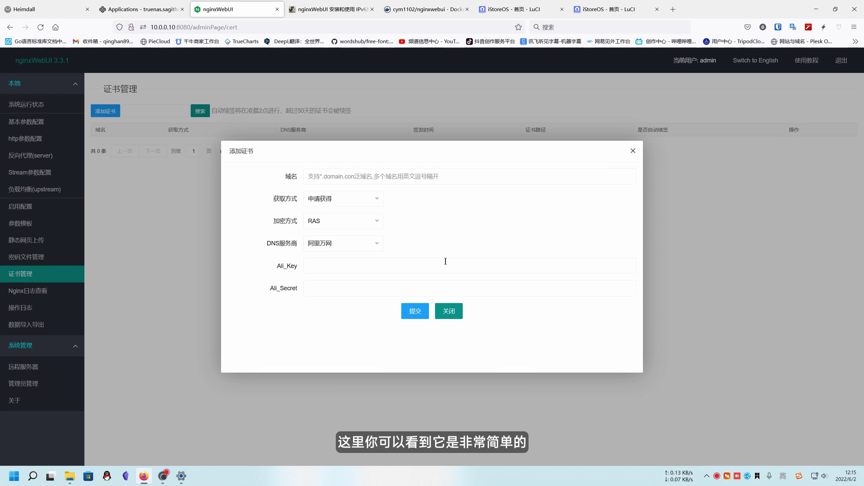
click(363, 175)
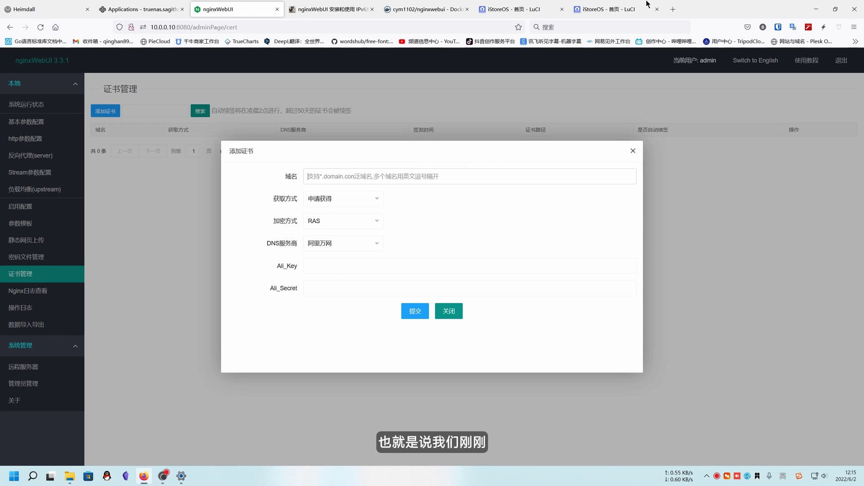
Copy test.sagithome.com from the router tab and enter *.sagithome.com as the certificate domain.
click(630, 5)
drag(151, 28, 194, 26)
drag(193, 26, 140, 27)
key(ctrl+c)
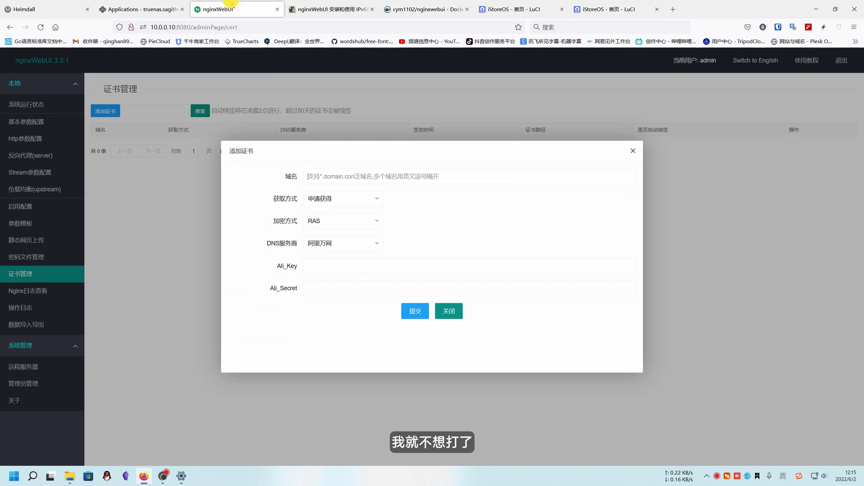
click(265, 7)
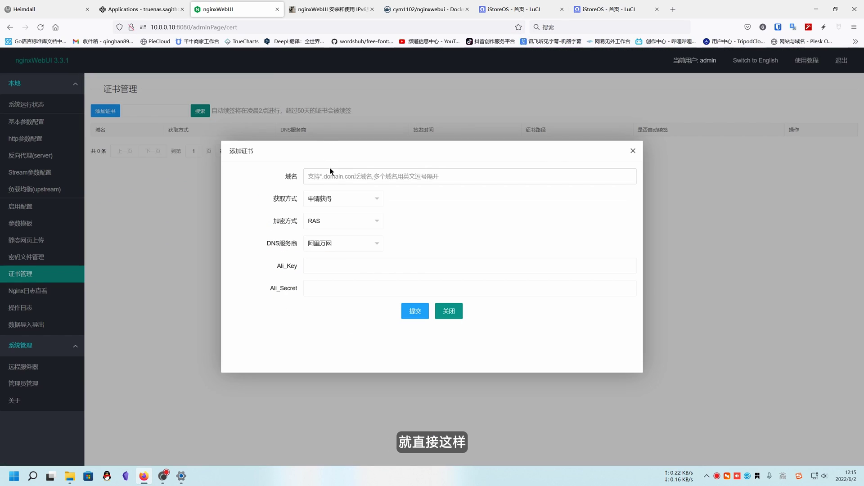
click(326, 176)
key(ctrl+v)
drag(317, 176, 270, 176)
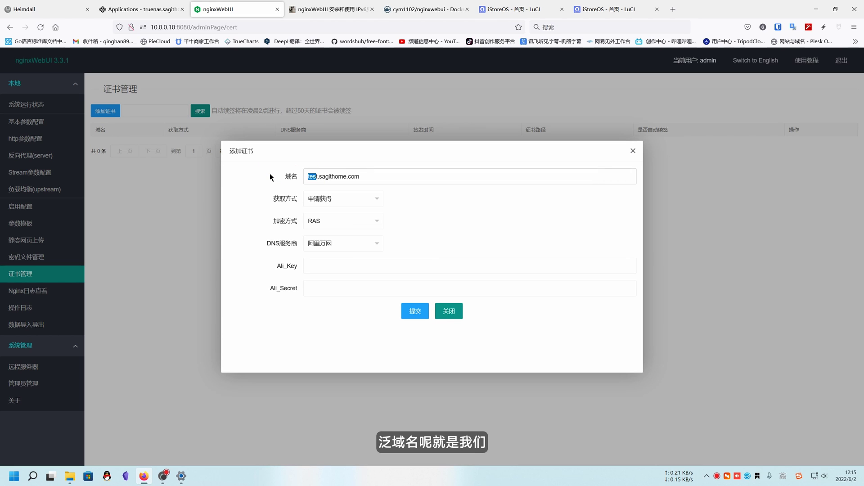
click(269, 173)
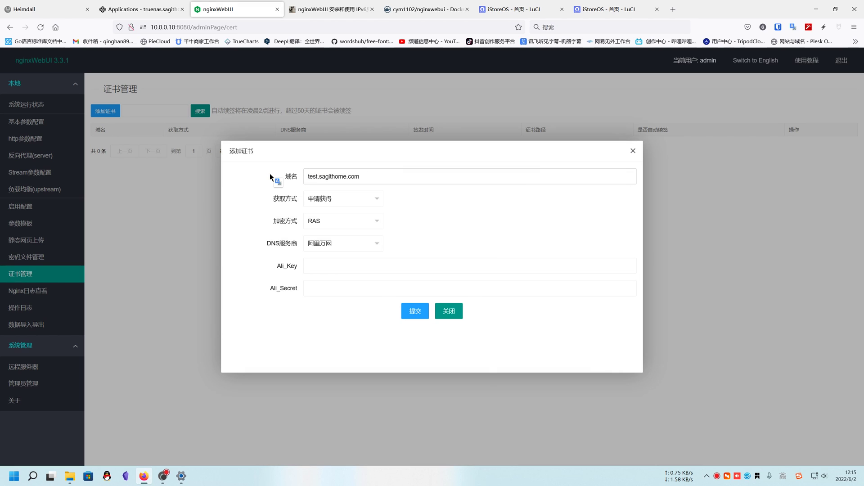
key(BackSpace)
key(BackSpace)
key(BackSpace)
key(BackSpace)
text(*)
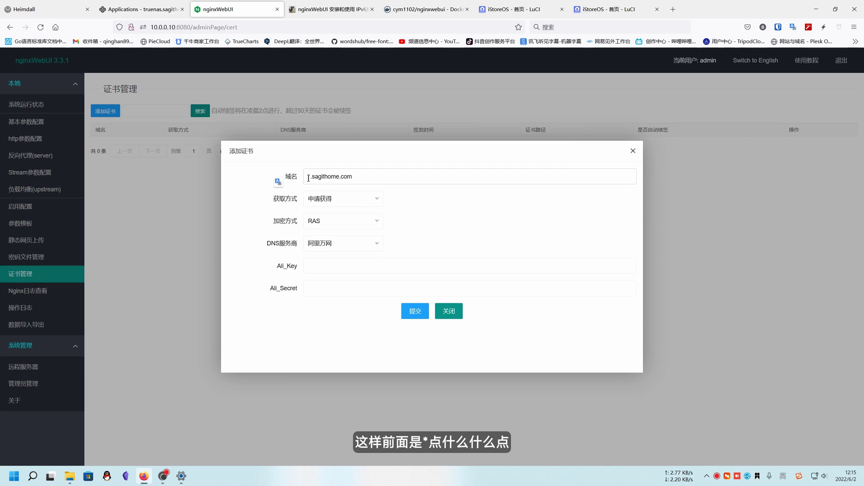
Try DNS verification, keep RAS encryption, then set acquisition back to requesting a certificate.
click(333, 200)
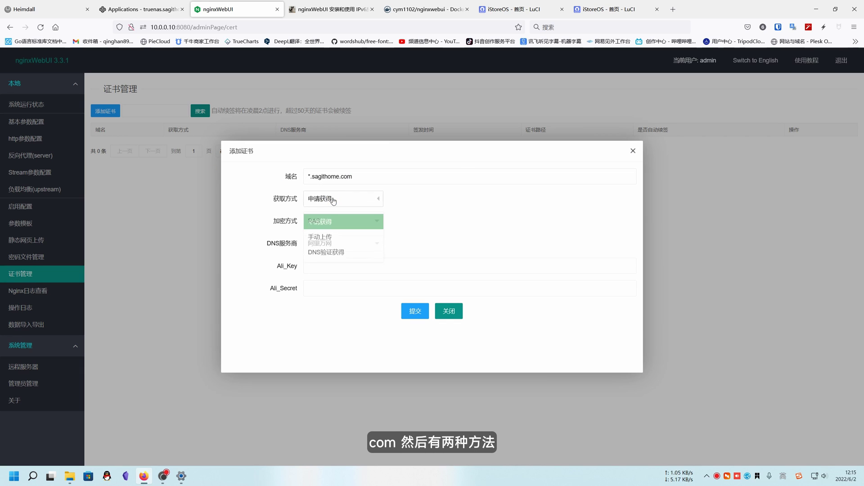
click(325, 249)
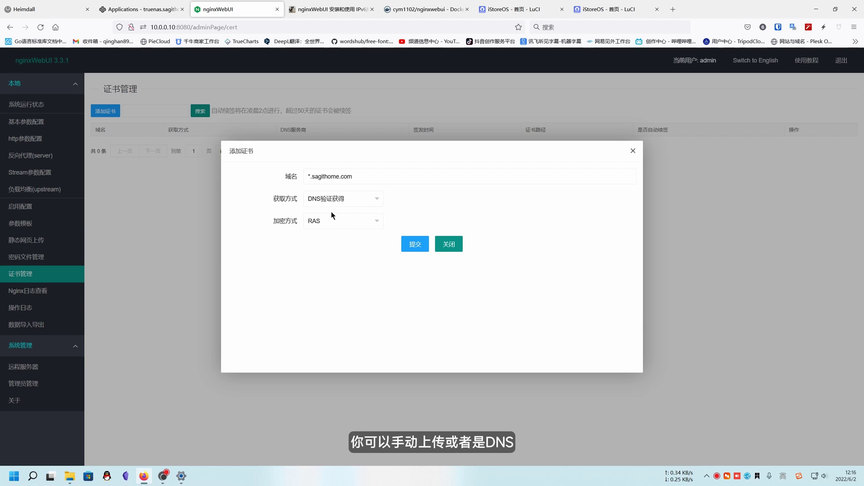
click(327, 222)
click(331, 239)
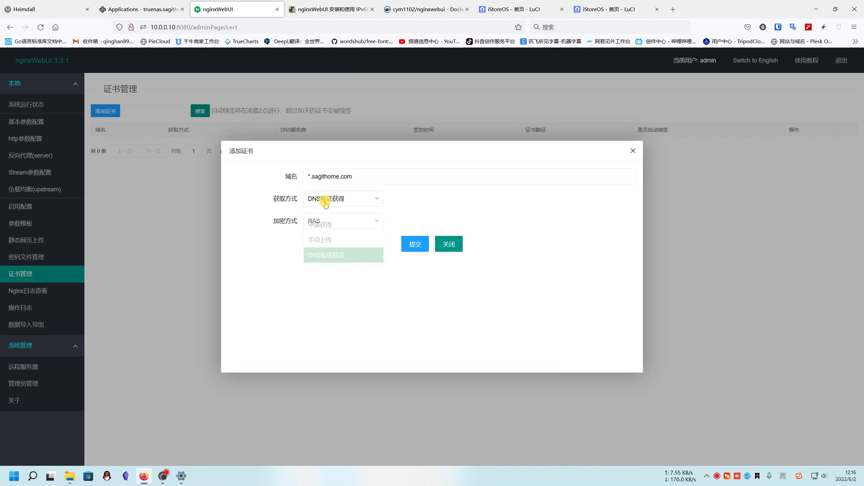
click(325, 200)
click(321, 220)
Try Cloudflare then 阿里万网 as DNS provider, close the form unsubmitted, and show the reverse proxy list.
click(327, 243)
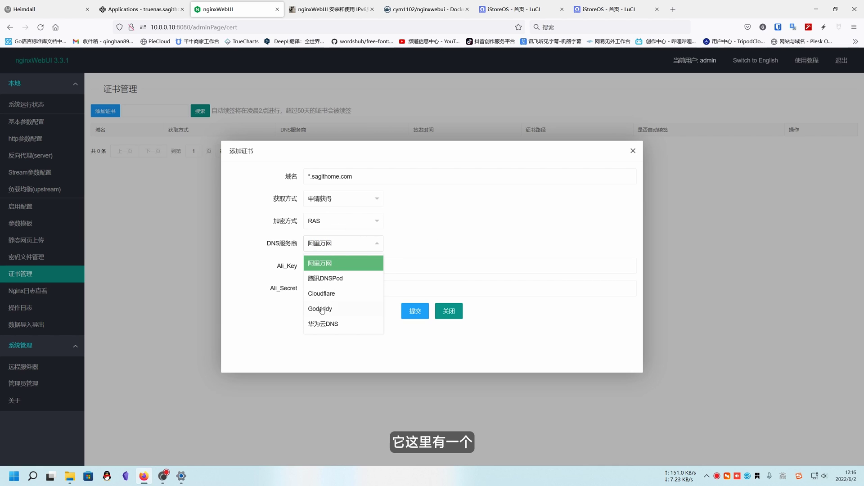
click(330, 293)
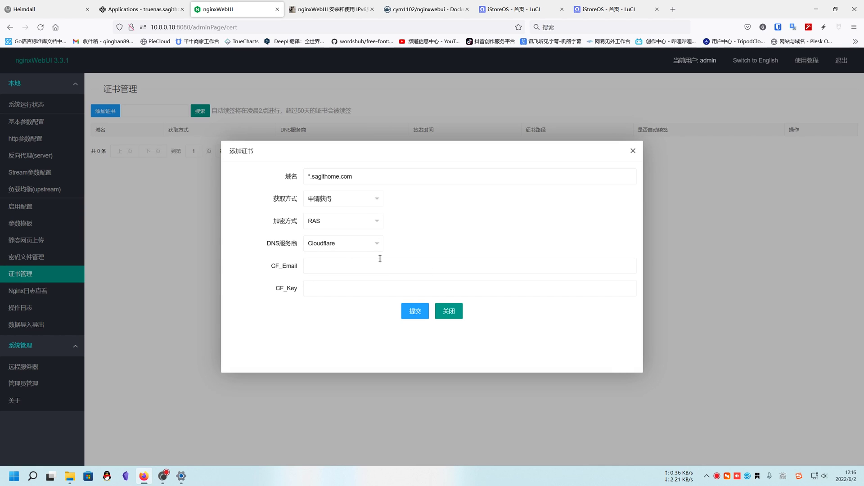
click(339, 243)
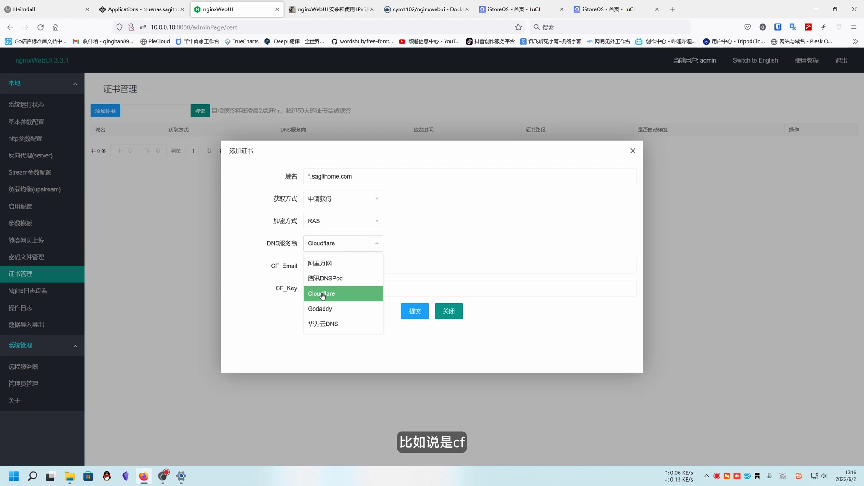
click(323, 294)
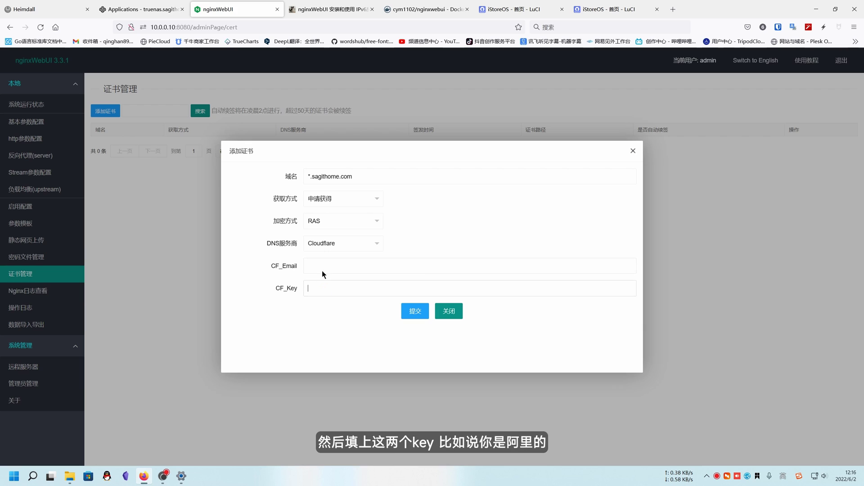
click(323, 242)
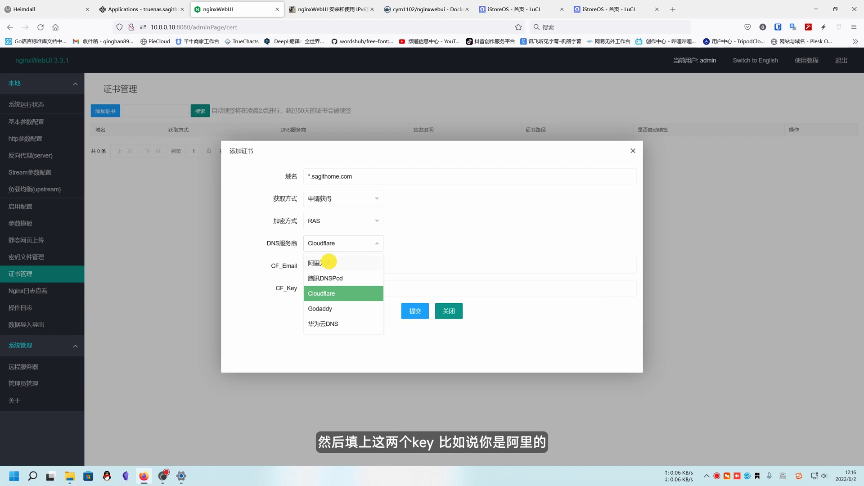
click(320, 263)
click(338, 286)
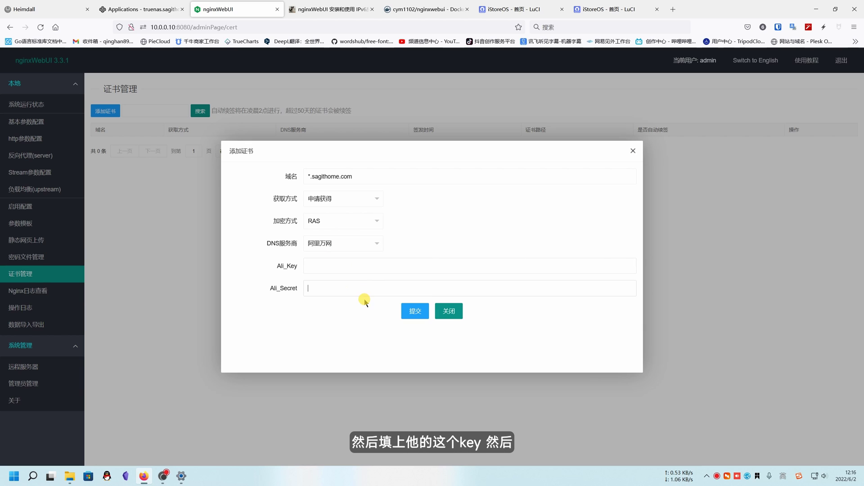
click(448, 312)
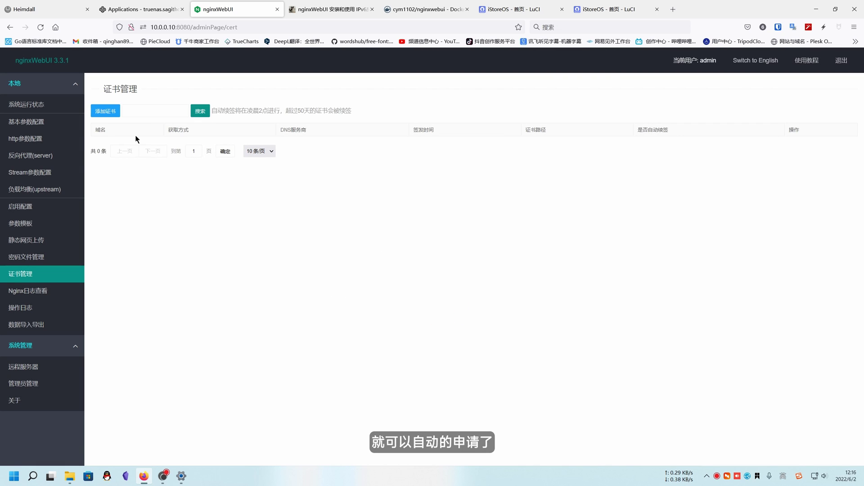
click(62, 154)
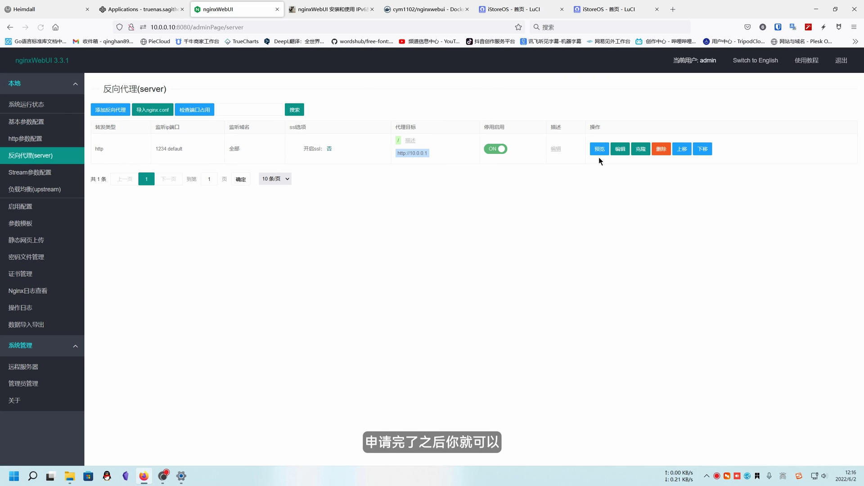
click(619, 148)
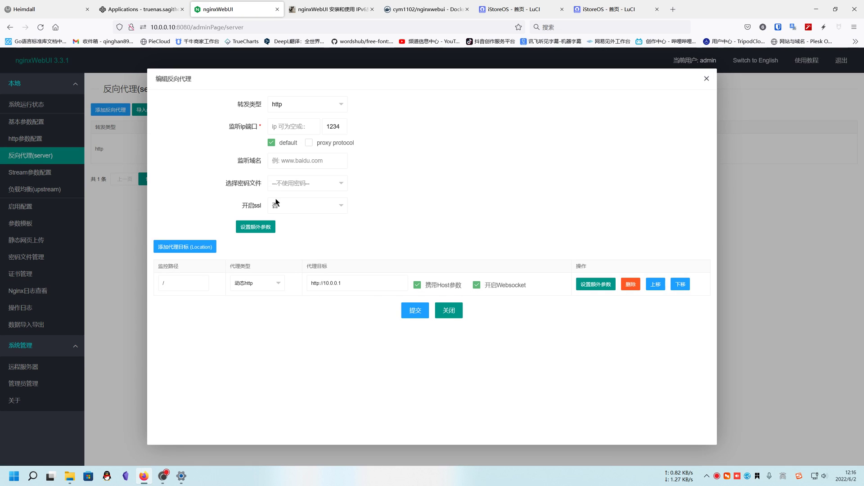
click(280, 206)
click(293, 239)
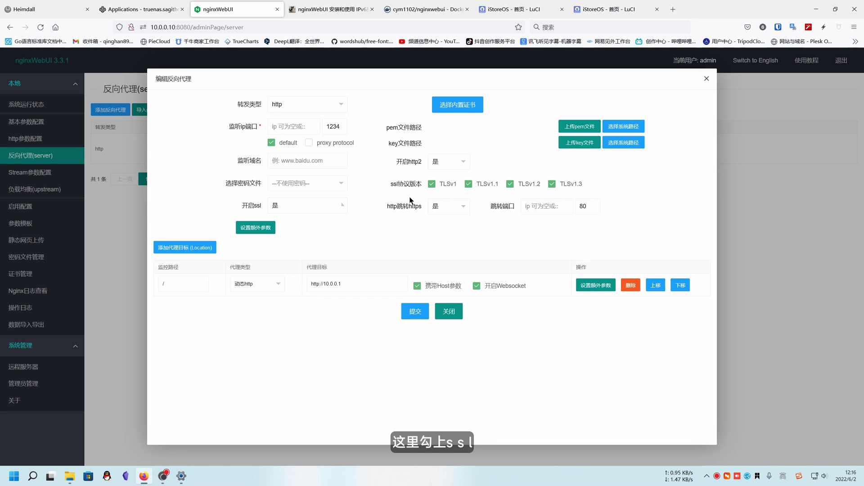
click(462, 105)
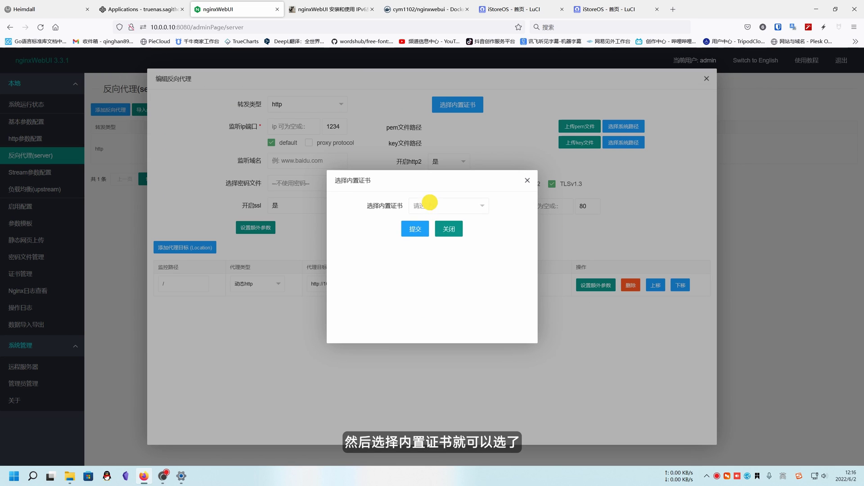
click(430, 202)
click(527, 180)
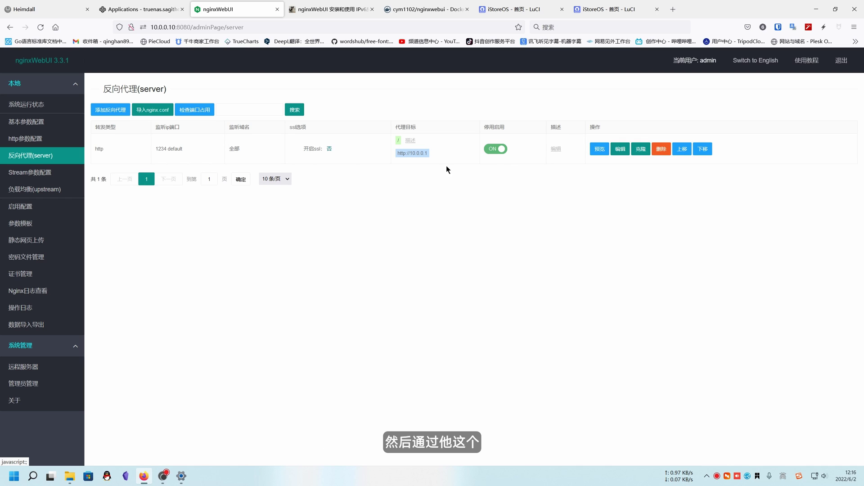
click(621, 148)
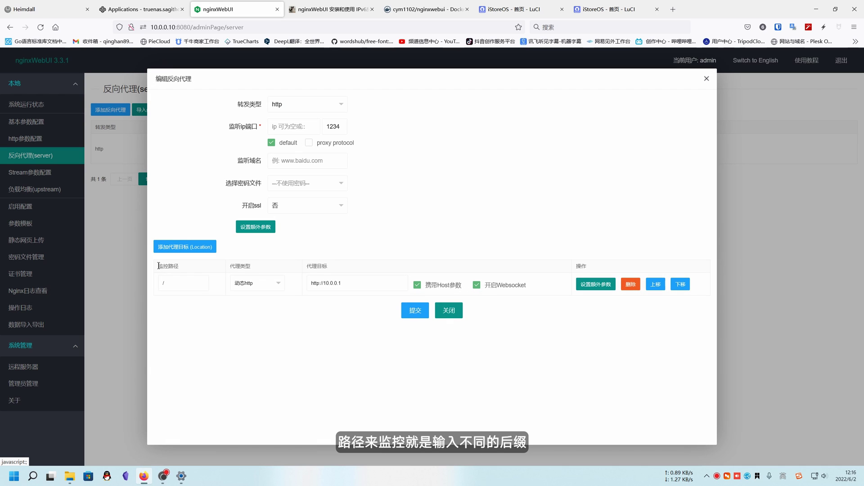
drag(155, 265, 194, 269)
click(277, 316)
drag(179, 269, 158, 267)
click(215, 337)
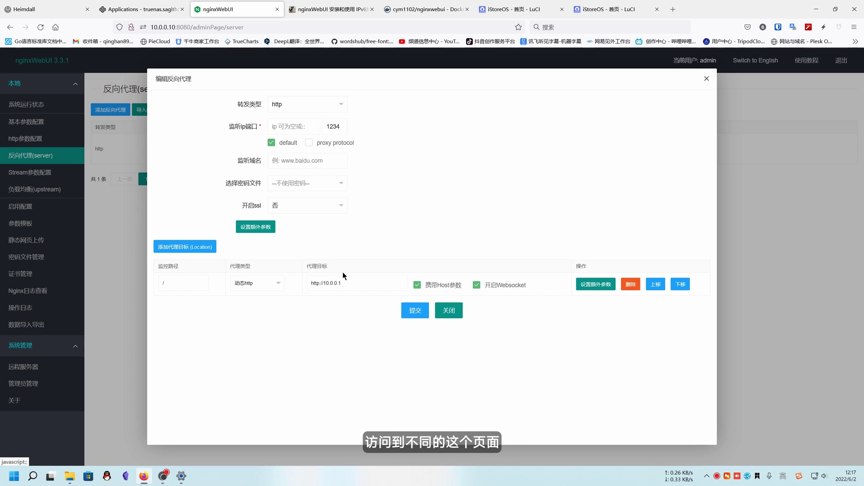
click(450, 310)
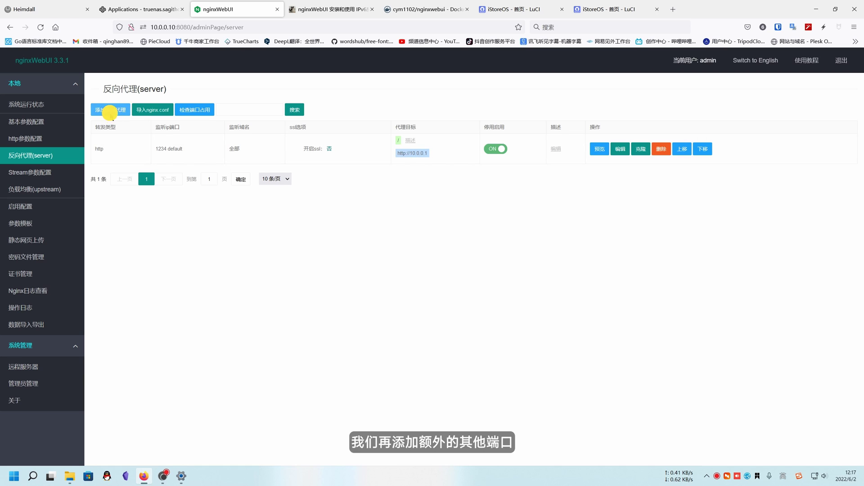
Open and cancel 添加反向代理 twice, then edit the port 1234 proxy entry.
click(110, 110)
click(449, 288)
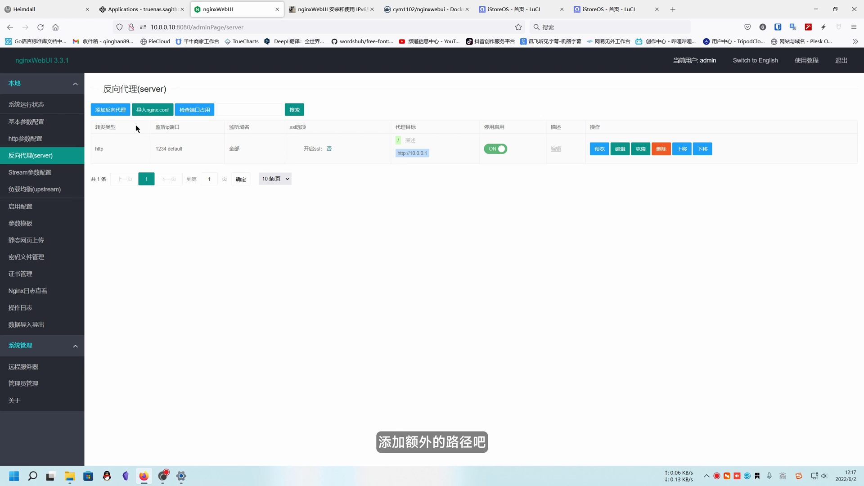
click(110, 110)
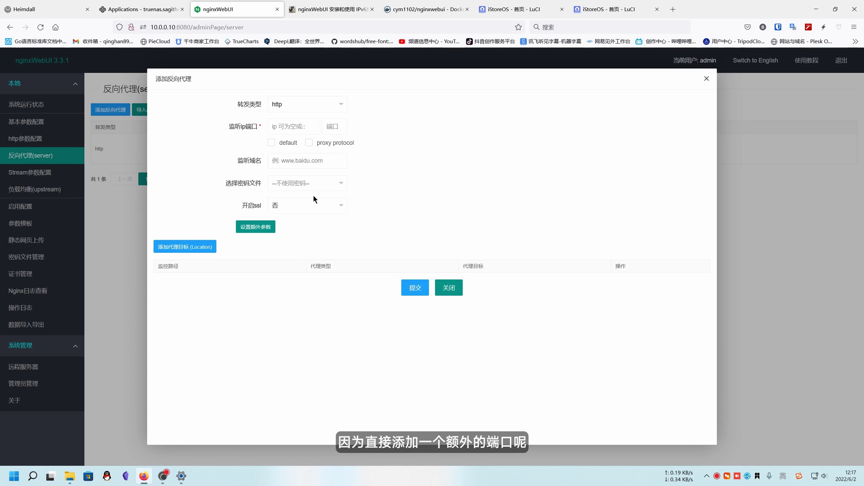
click(449, 288)
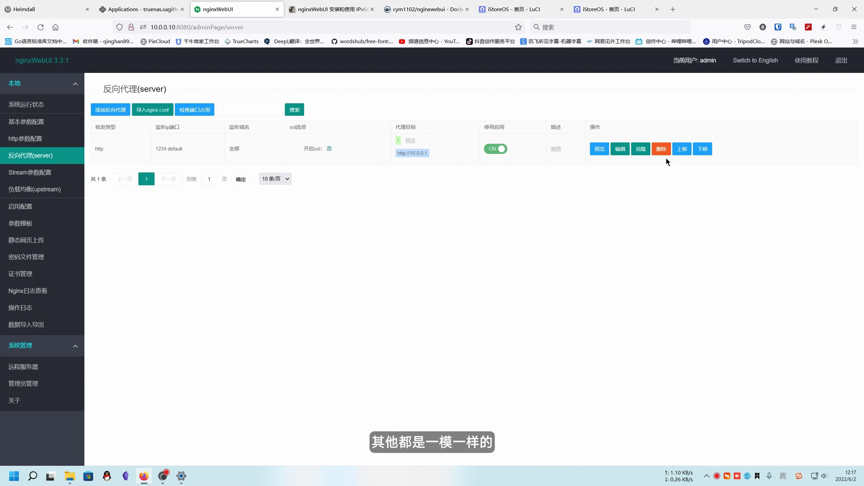
click(619, 149)
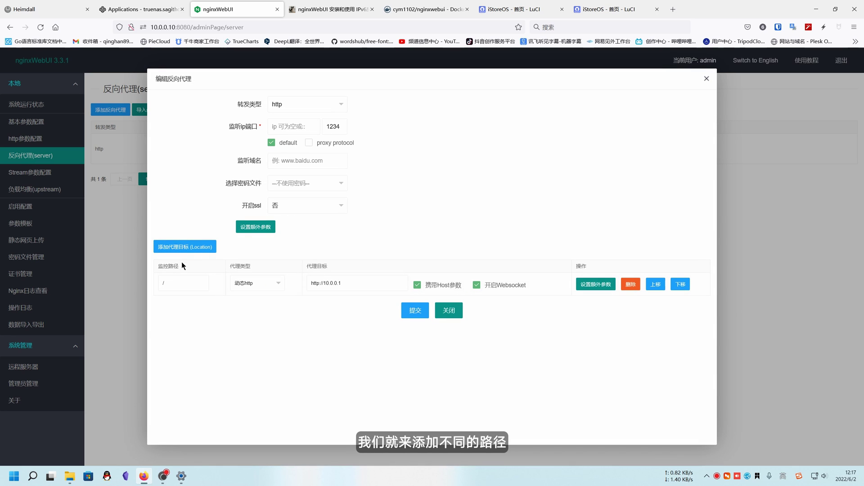
Add a second location with path /nas to the port 1234 proxy.
click(173, 283)
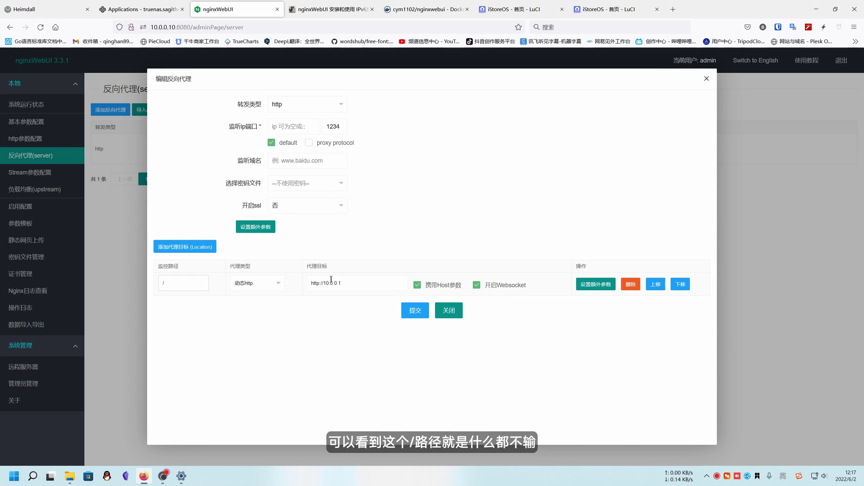
triple_click(355, 281)
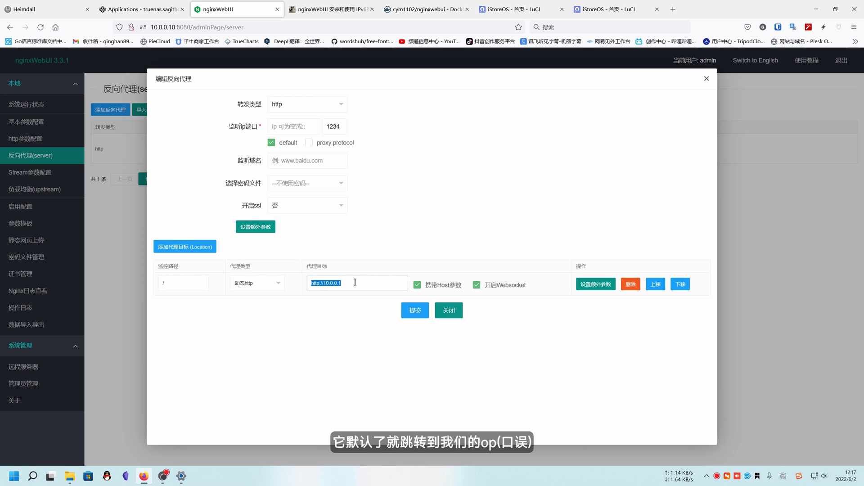
click(185, 247)
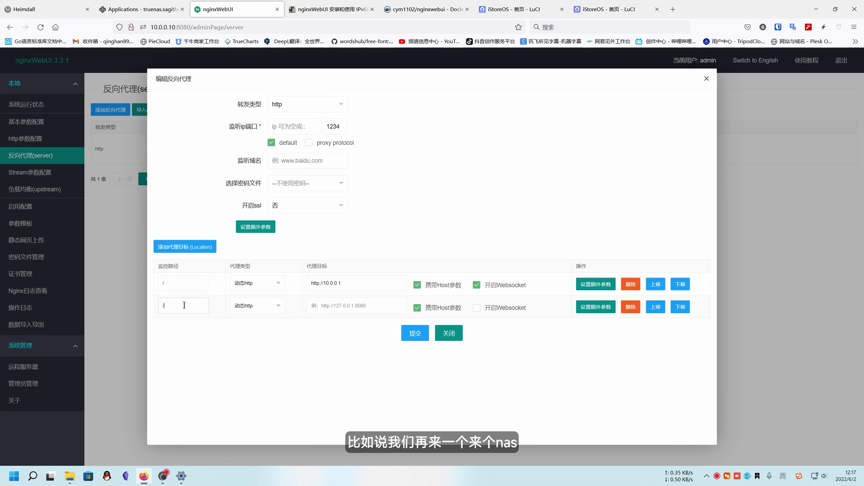
click(185, 305)
text(/nas)
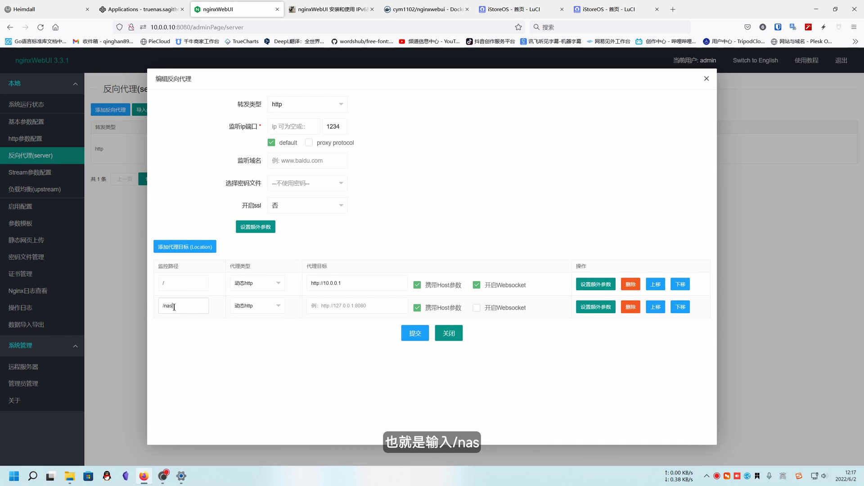
click(334, 306)
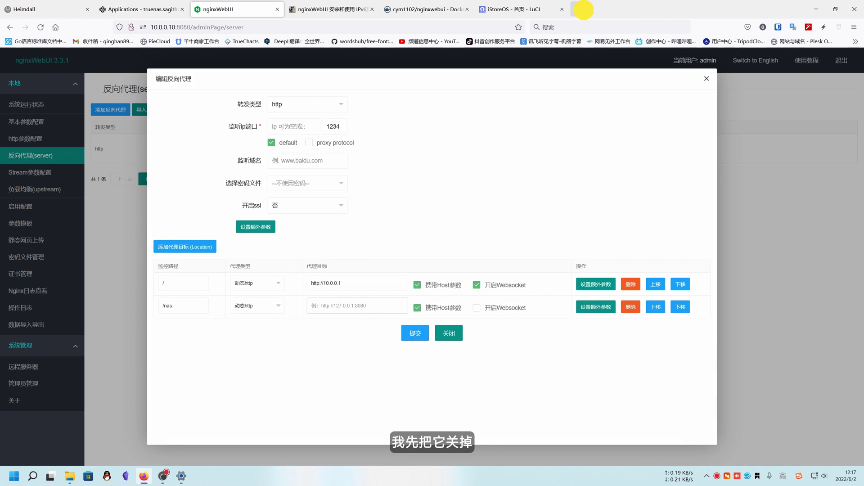
Load 10.0.0.10 in a new tab, copy the NAS address, and paste it as the /nas target.
click(585, 13)
text(10.0.0.10)
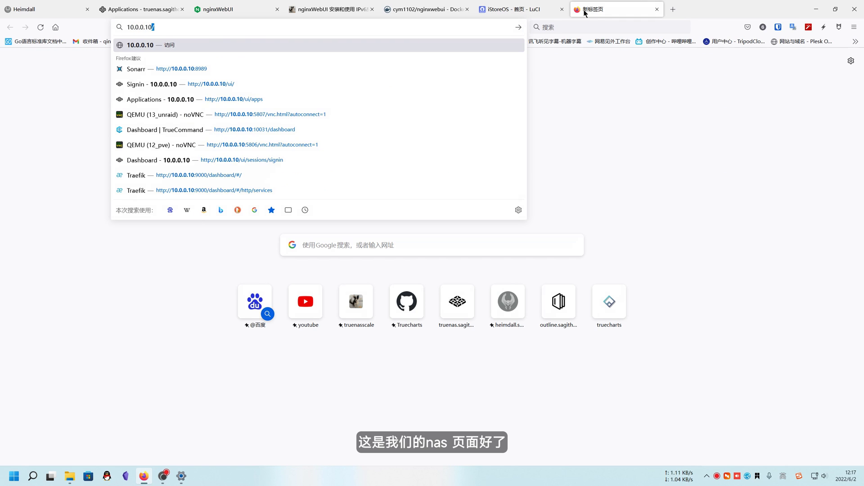
key(Return)
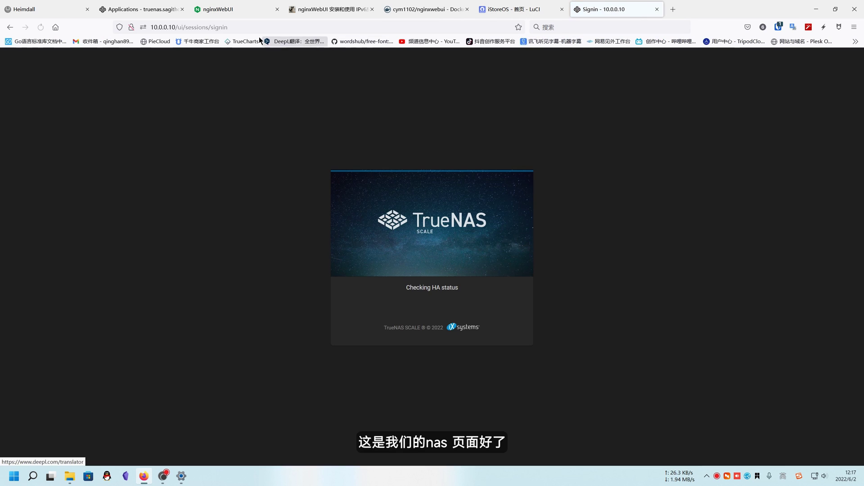
click(263, 25)
drag(175, 27, 145, 33)
key(ctrl+c)
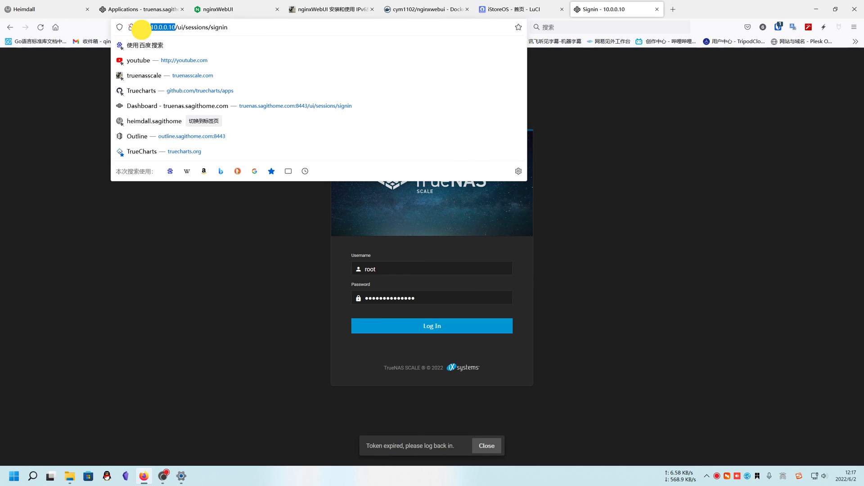
click(218, 9)
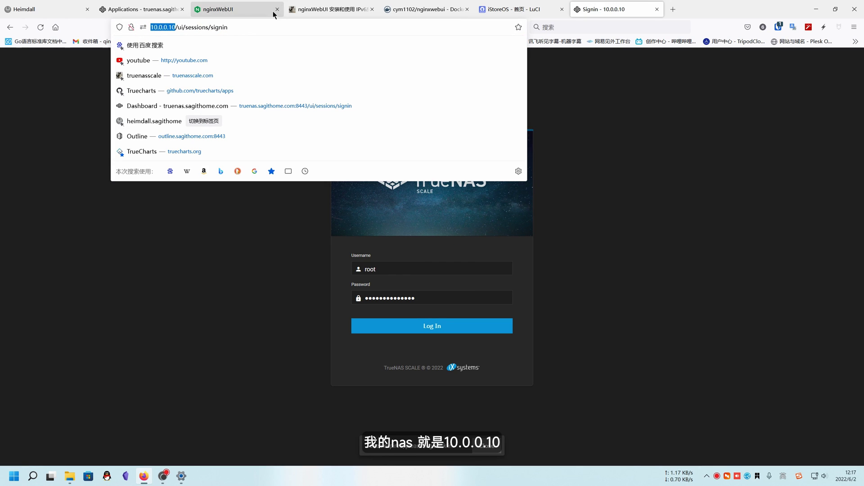
key(ctrl+v)
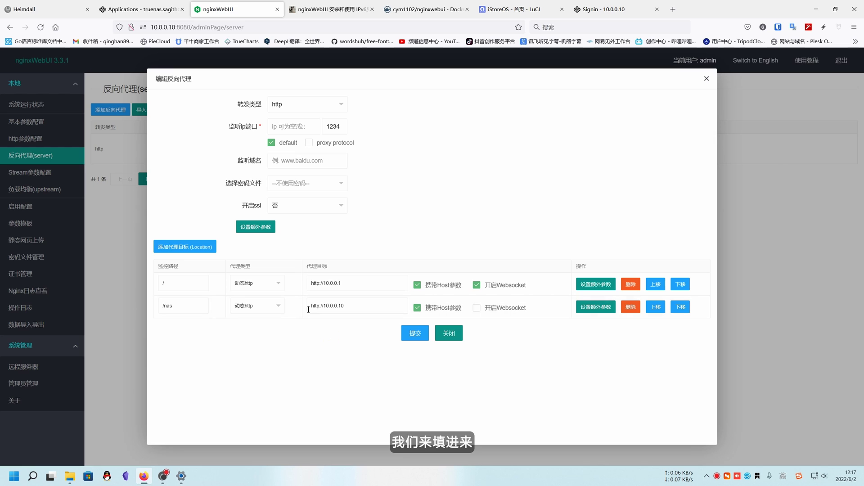
Save the proxy, reopen it, and save again with Websocket on for /nas.
click(427, 333)
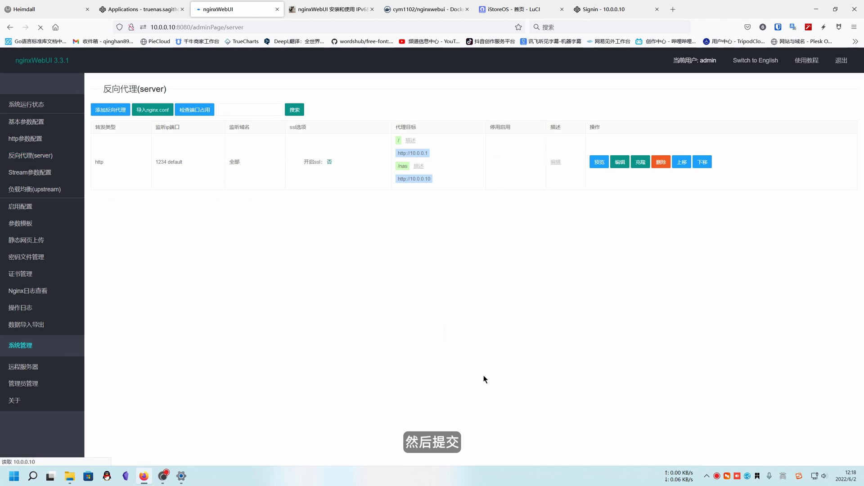
click(623, 162)
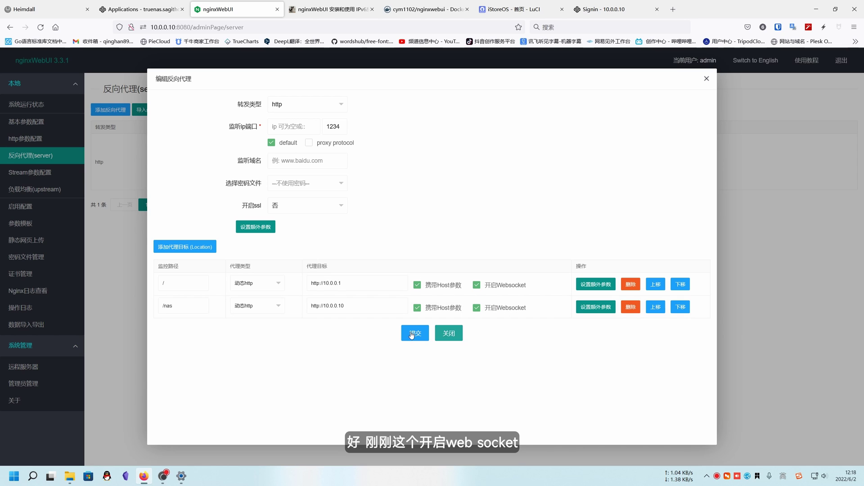
click(413, 333)
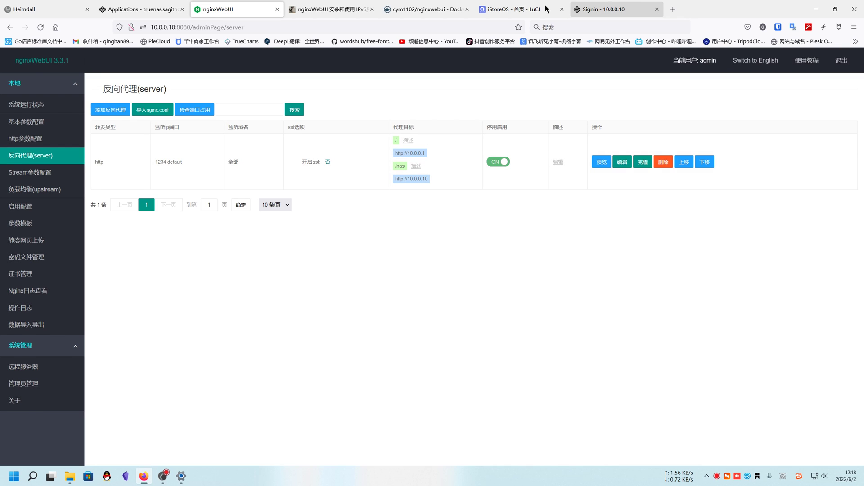
Try test.sagithome.com:1234/nas in the router tab, which returns Not Found.
click(547, 9)
drag(211, 27, 372, 27)
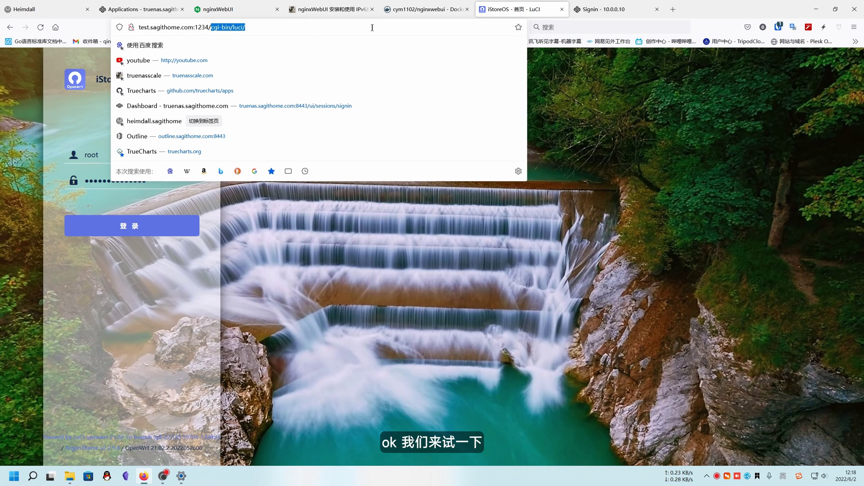
key(BackSpace)
key(Return)
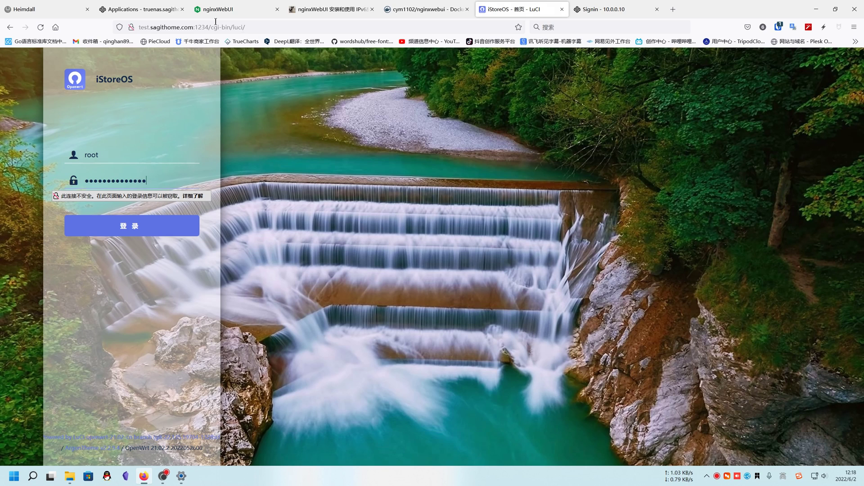
drag(212, 27, 348, 26)
text(nas)
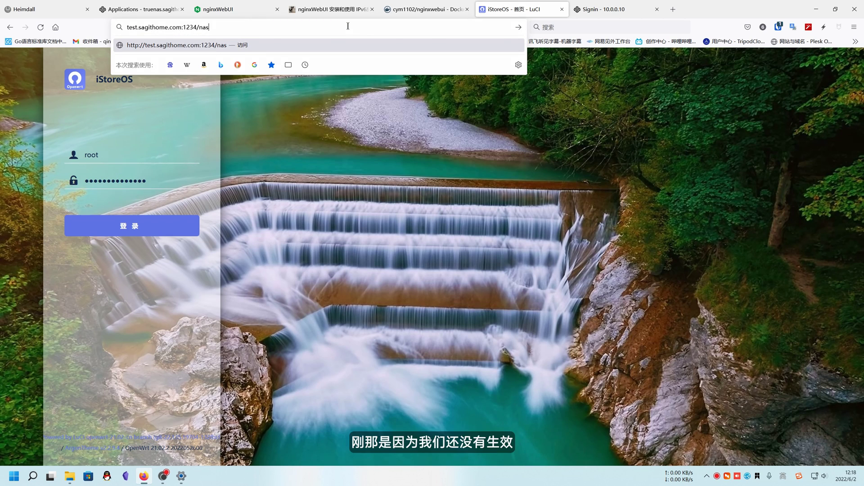
key(Return)
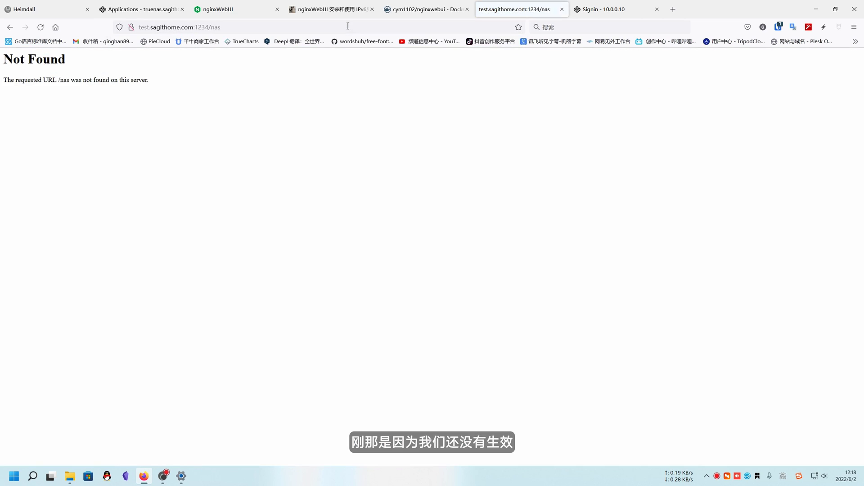
Validate the generated config, replace the live nginx.conf, and reload nginx.
click(227, 9)
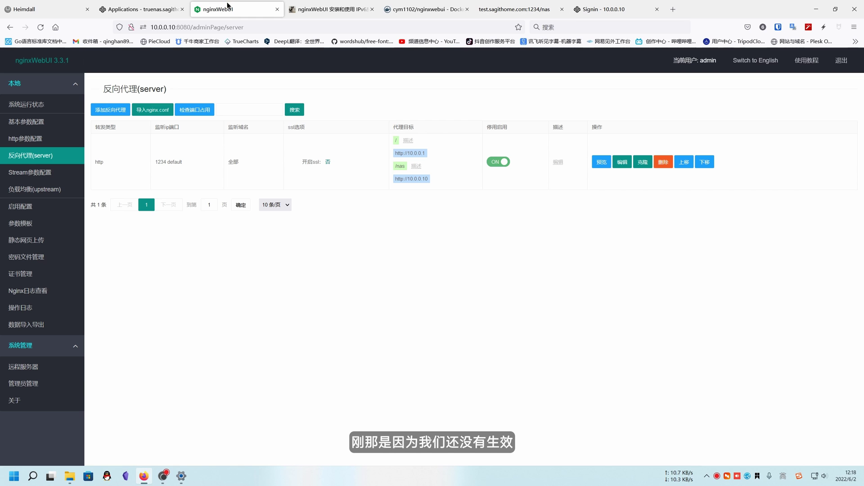
click(20, 206)
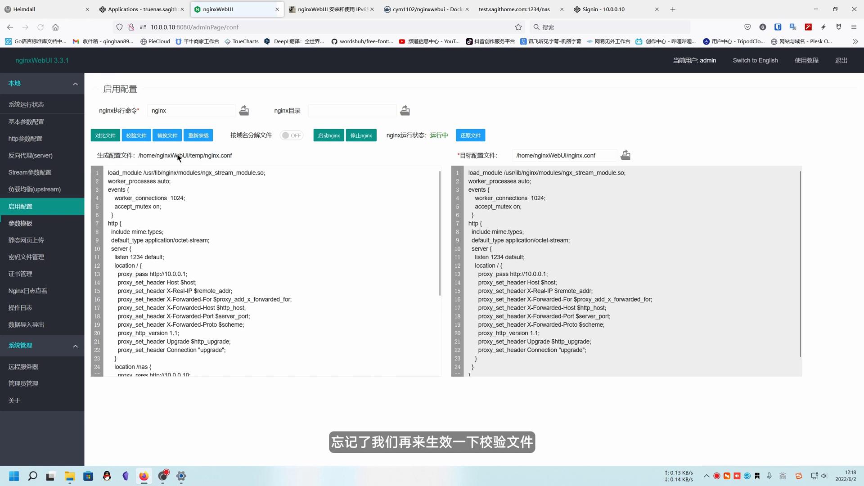
click(136, 135)
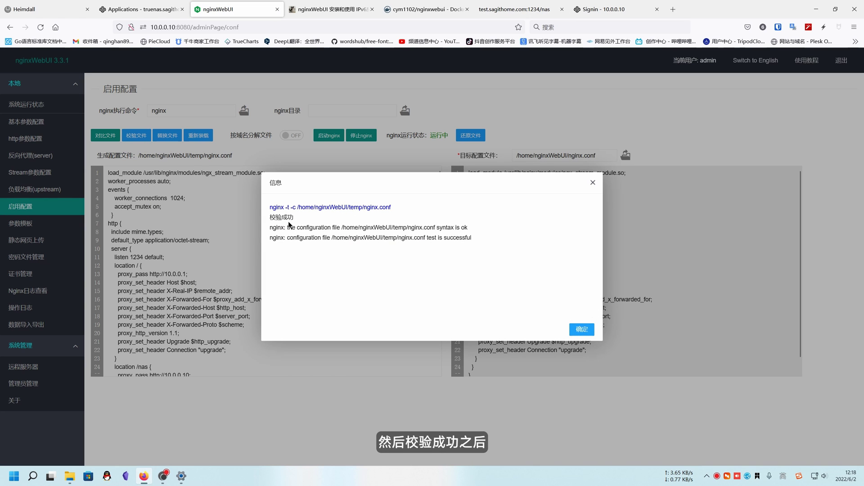
click(580, 327)
click(167, 135)
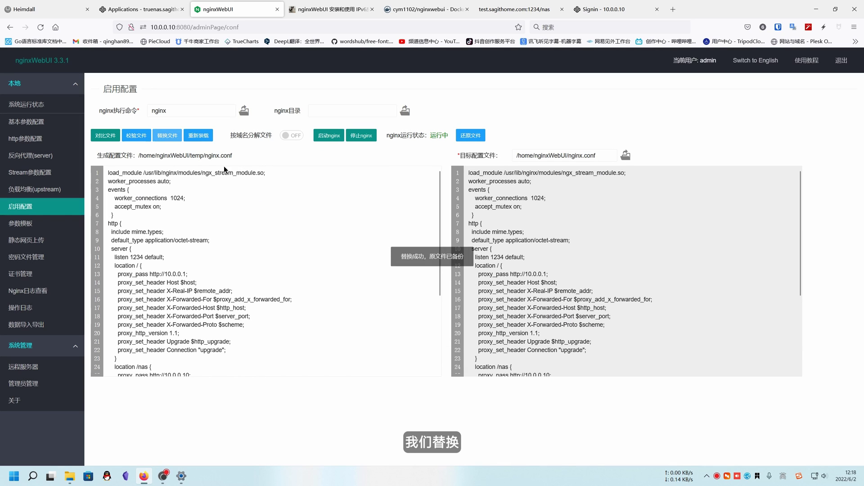
click(207, 135)
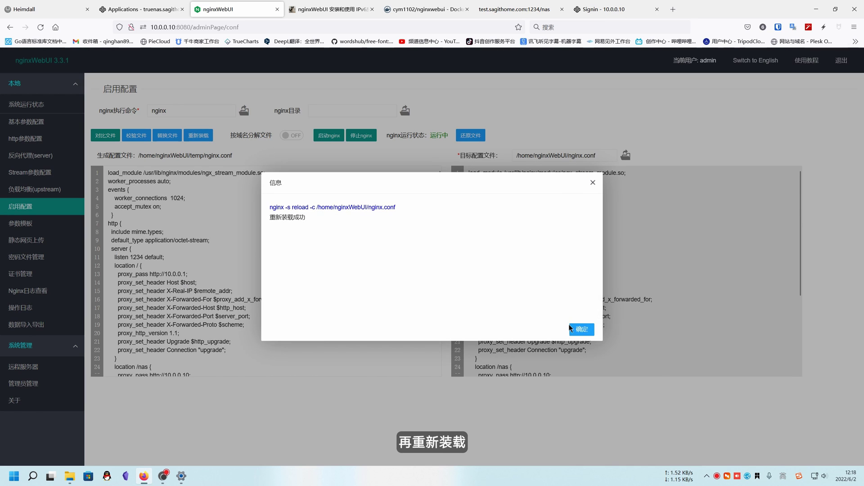
click(580, 328)
Retry :1234/nas to reach the TrueNAS SCALE sign-in page, then return to nginxWebUI.
click(521, 10)
click(258, 26)
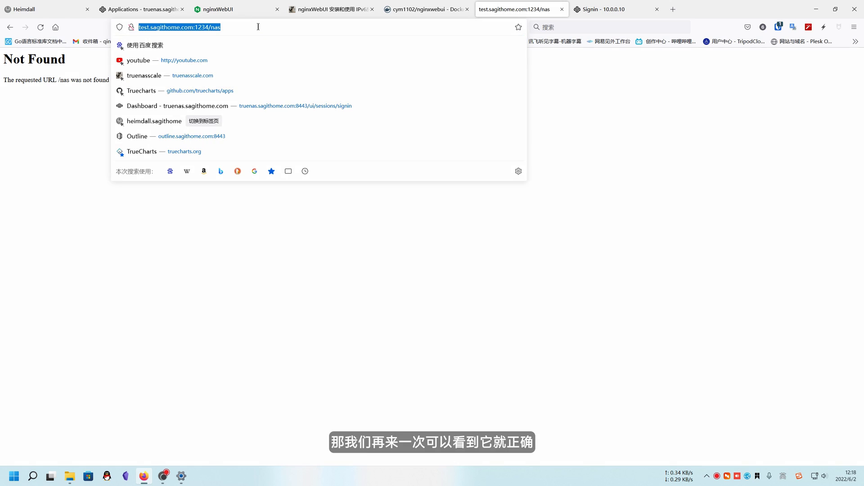
key(Return)
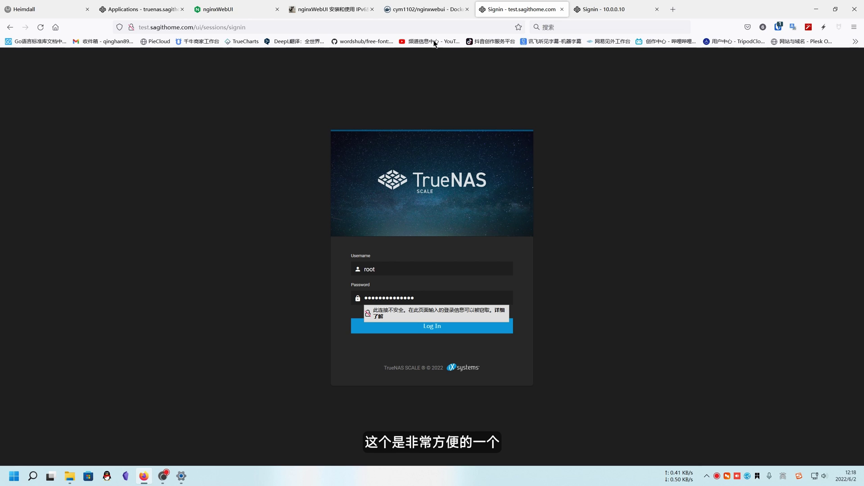
click(218, 9)
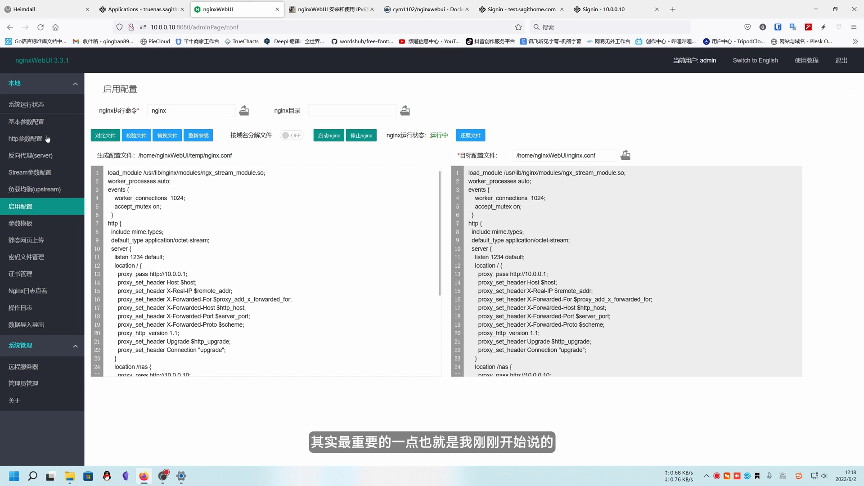
Enter :: as the port 1234 proxy's listen IP and save.
click(30, 154)
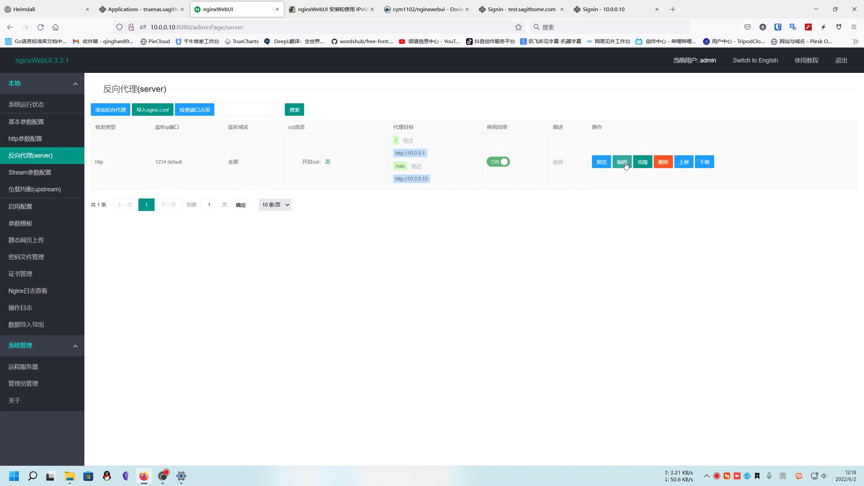
click(623, 163)
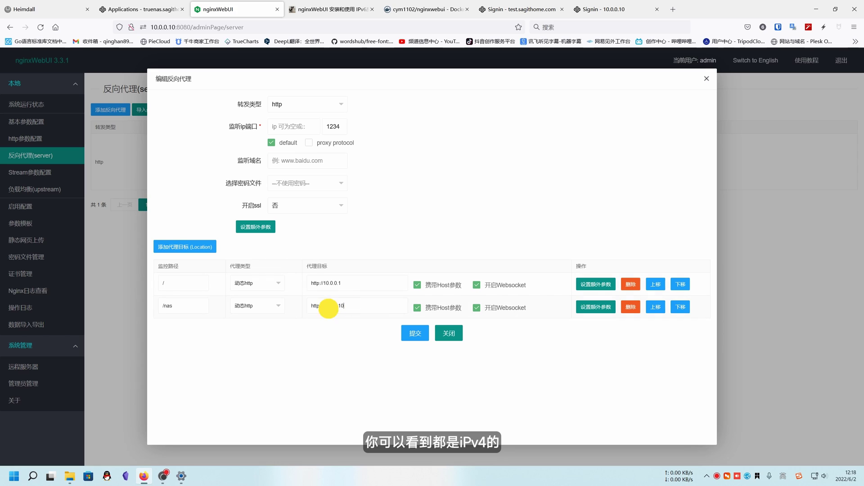
drag(345, 306, 303, 307)
click(300, 131)
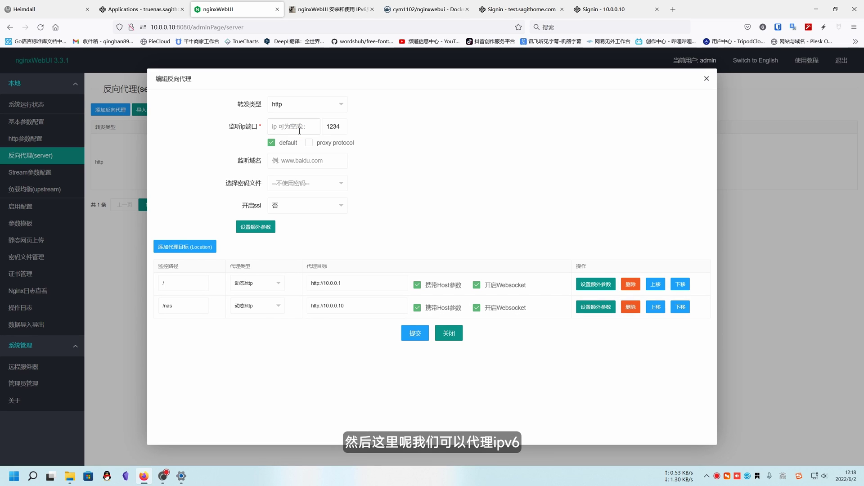
text(::)
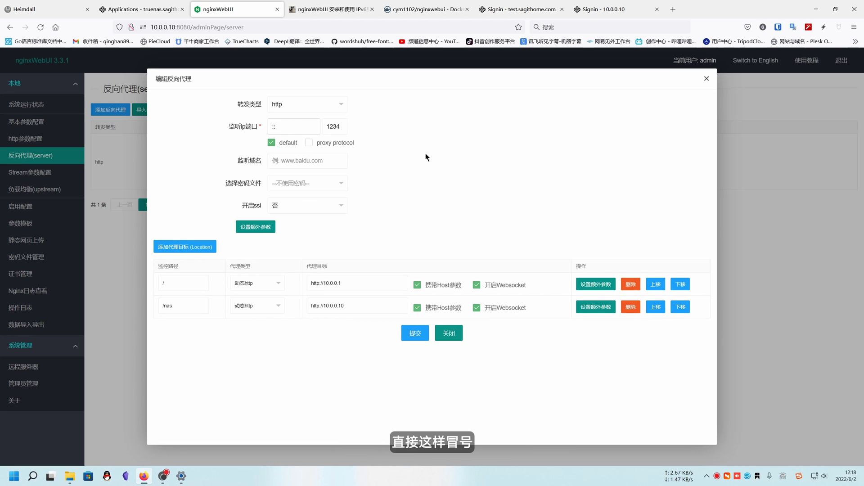
click(279, 127)
drag(279, 127, 267, 134)
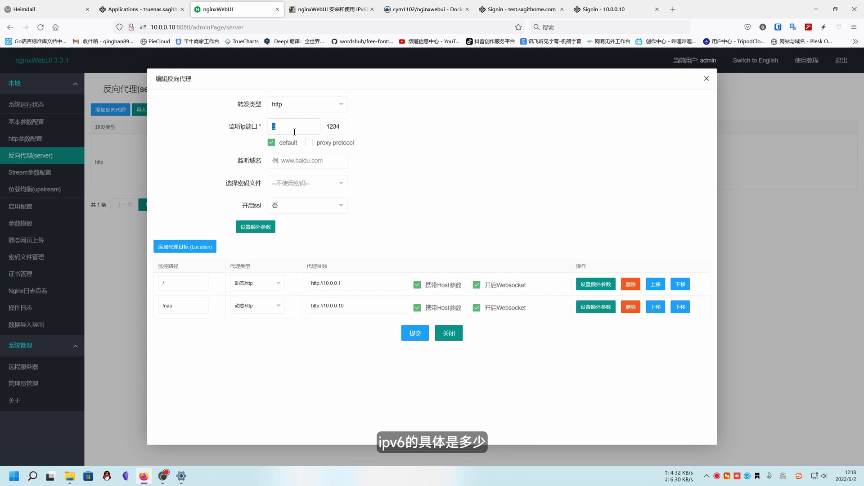
click(412, 334)
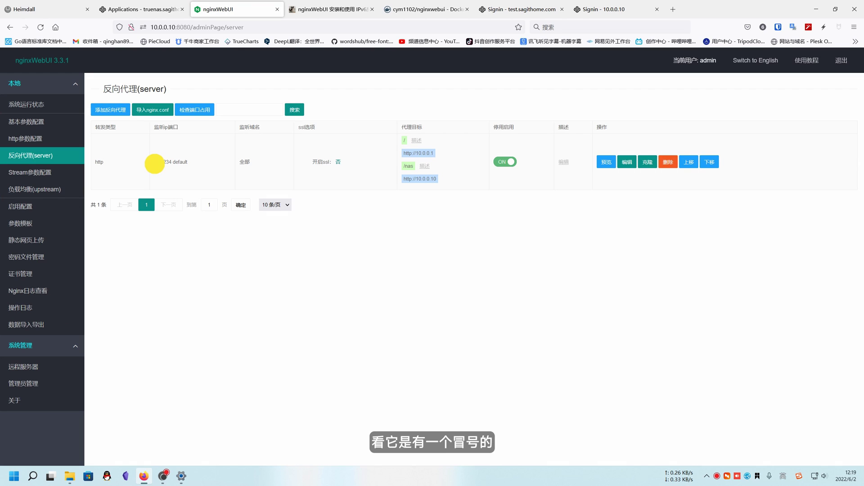
Check that the proxy list's listen address now shows the [::] IPv6 prefix.
double_click(159, 162)
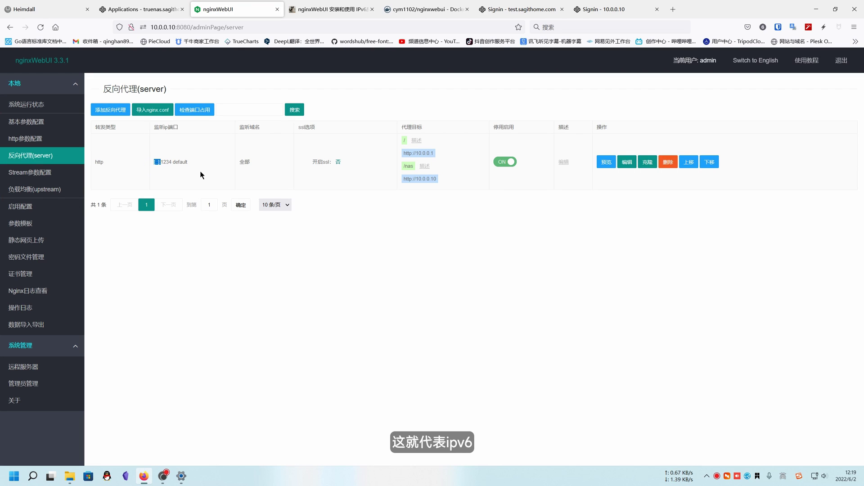
click(331, 320)
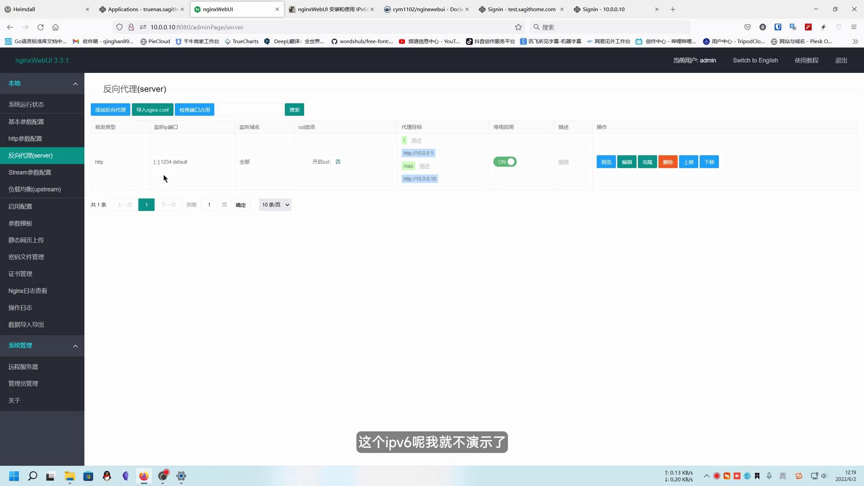
double_click(160, 162)
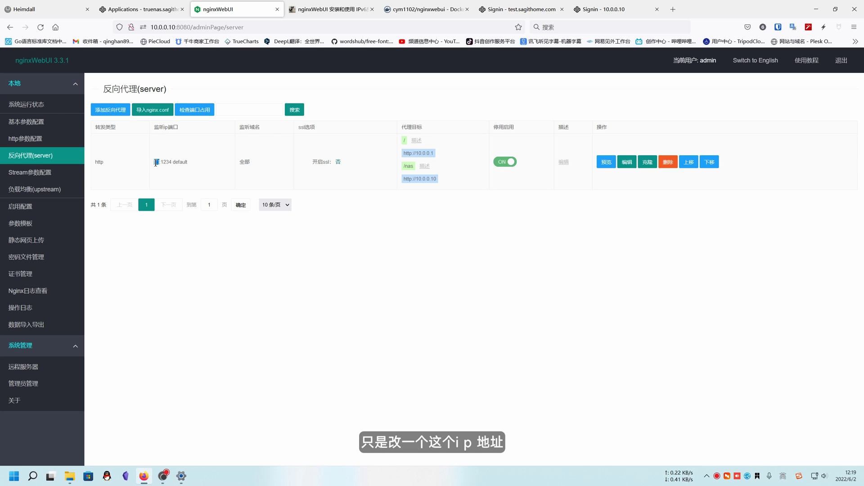
click(156, 163)
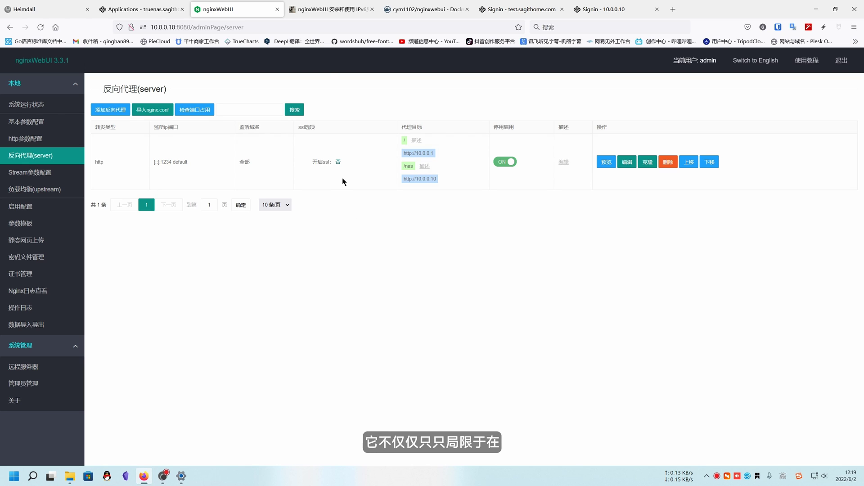
Look over the TrueNAS applications page and the TrueNAS logins at 10.0.0.10 and via the proxy.
click(142, 9)
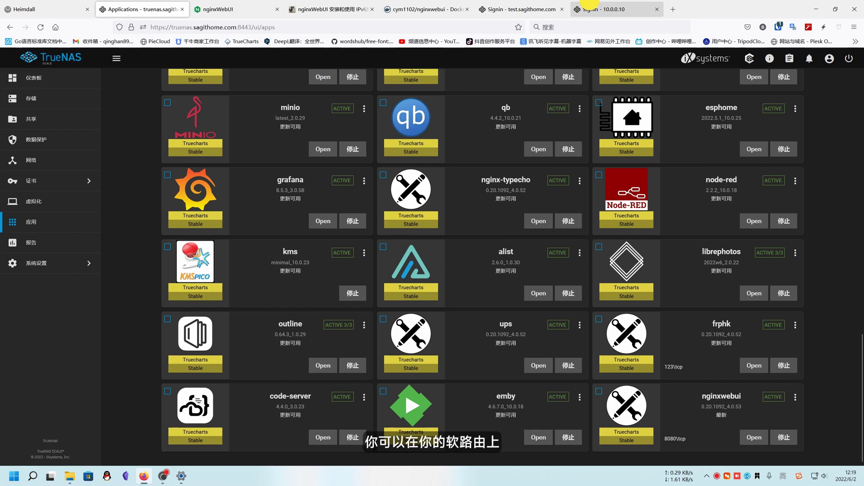
click(590, 4)
click(513, 5)
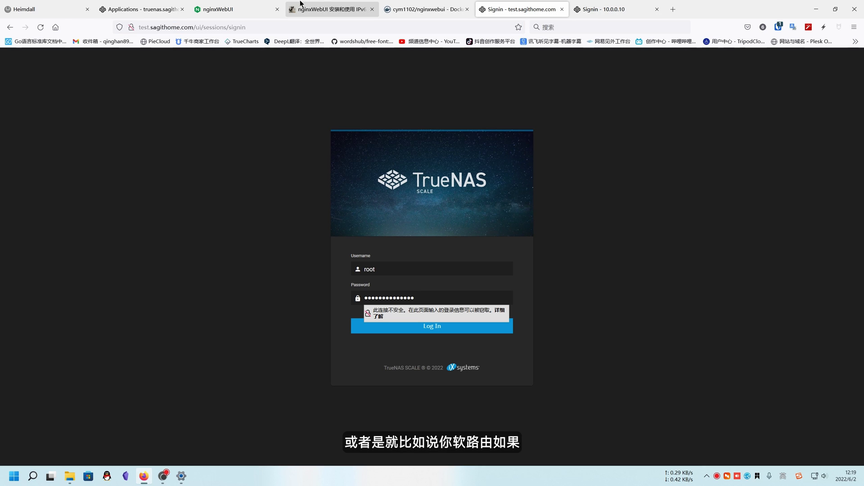
click(240, 5)
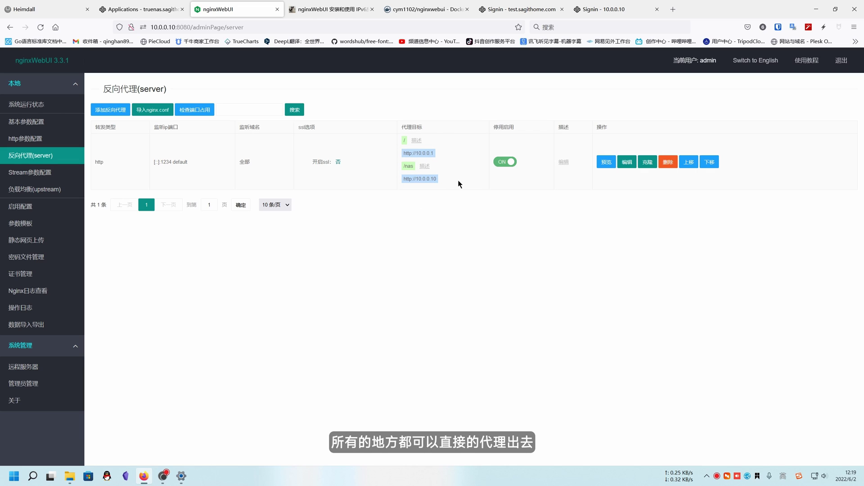
click(626, 162)
drag(347, 283, 309, 306)
click(346, 284)
click(349, 284)
click(336, 368)
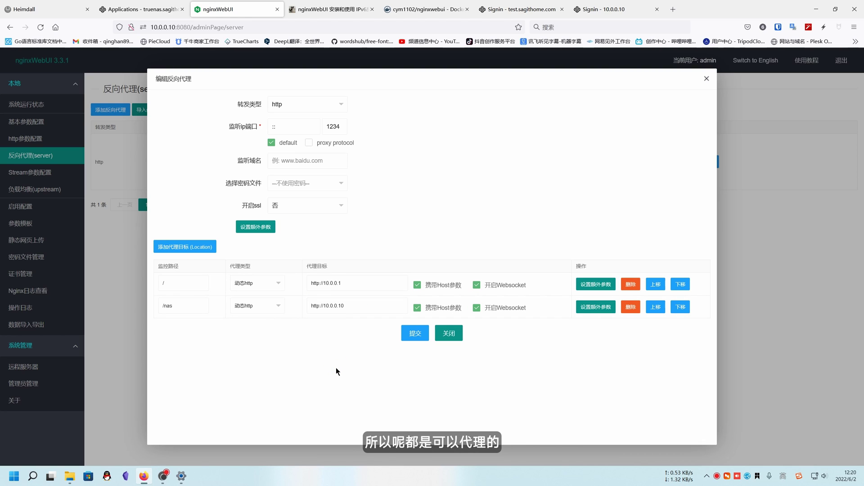